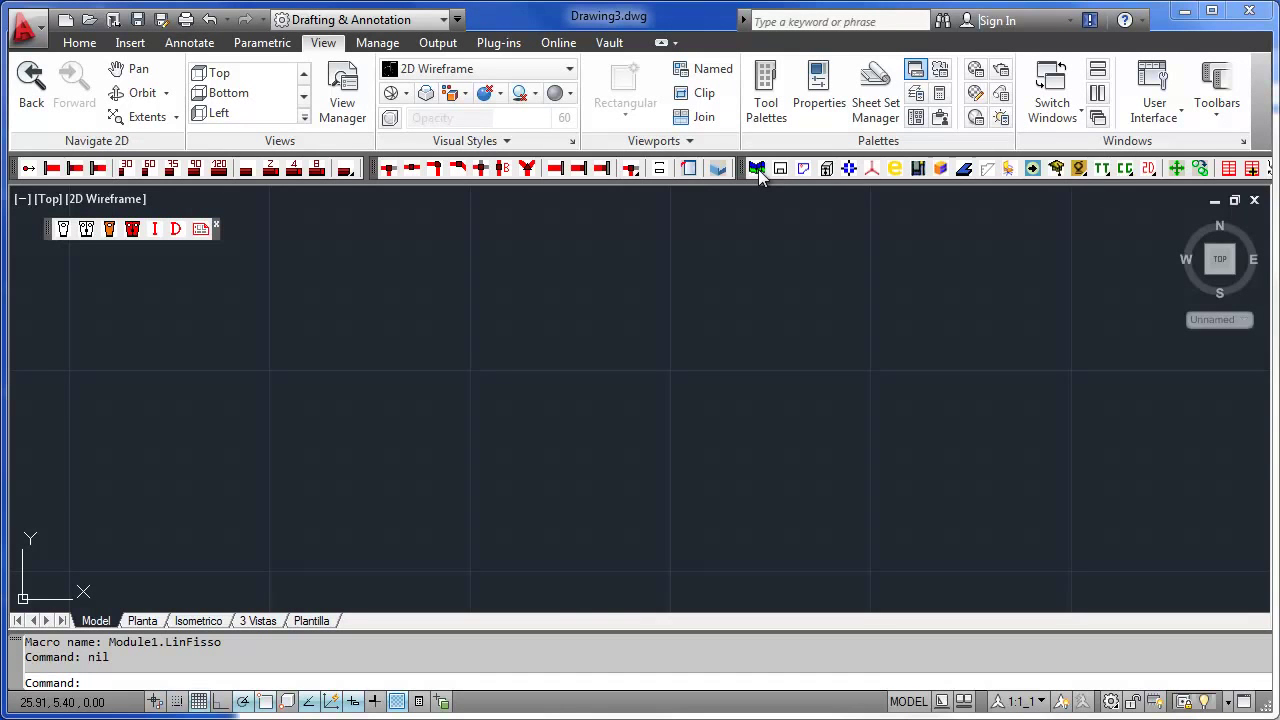
Open the LINEA N fixed panel line configuration with the LinFisso macro button
{"action": "left_click", "coordinate": [757, 169]}
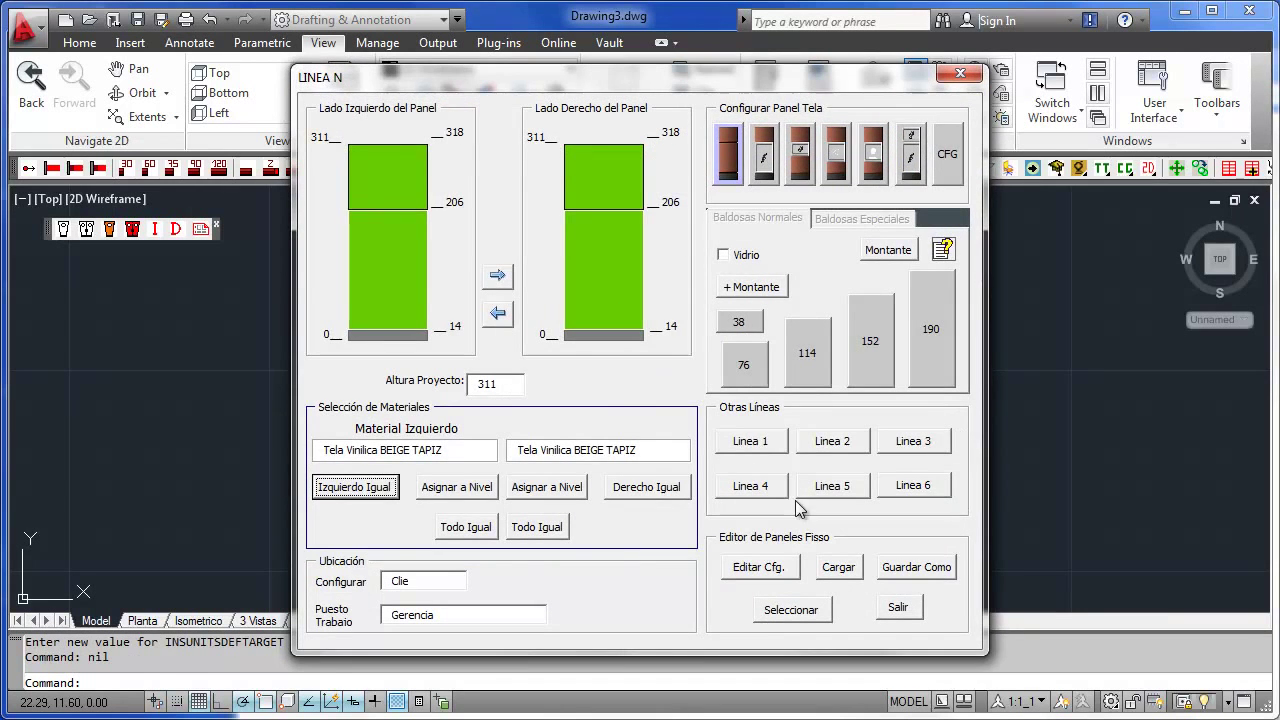
Try the mixed panel types (38 cm glass, 114 cm glass, 114 cm window), then return to general configuration
{"action": "left_click", "coordinate": [764, 170]}
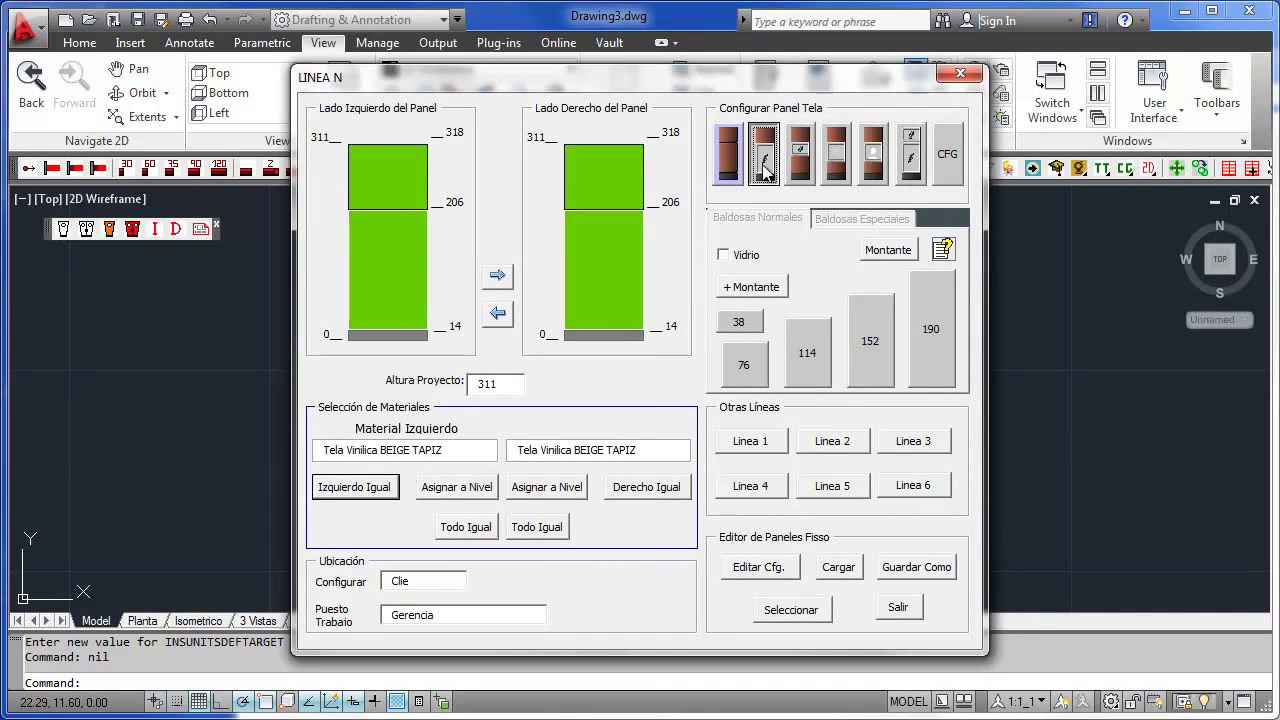
{"action": "left_click", "coordinate": [800, 172]}
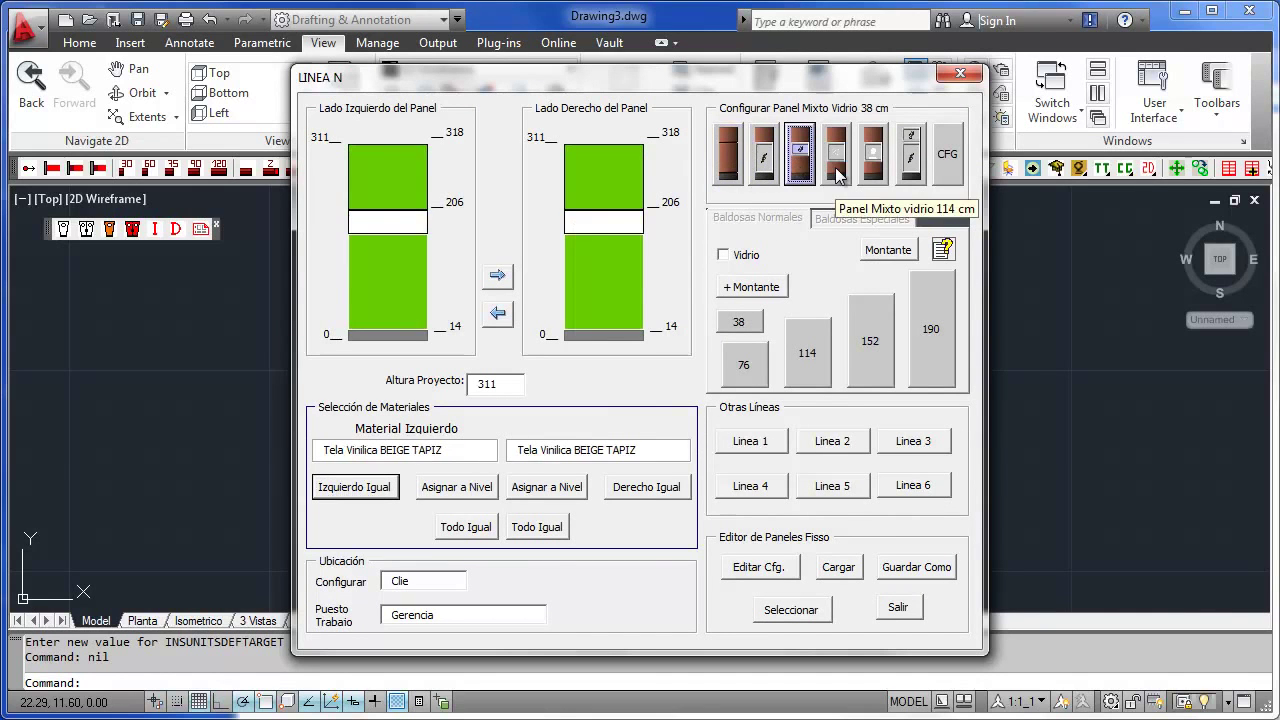
{"action": "left_click", "coordinate": [836, 175]}
{"action": "left_click", "coordinate": [874, 174]}
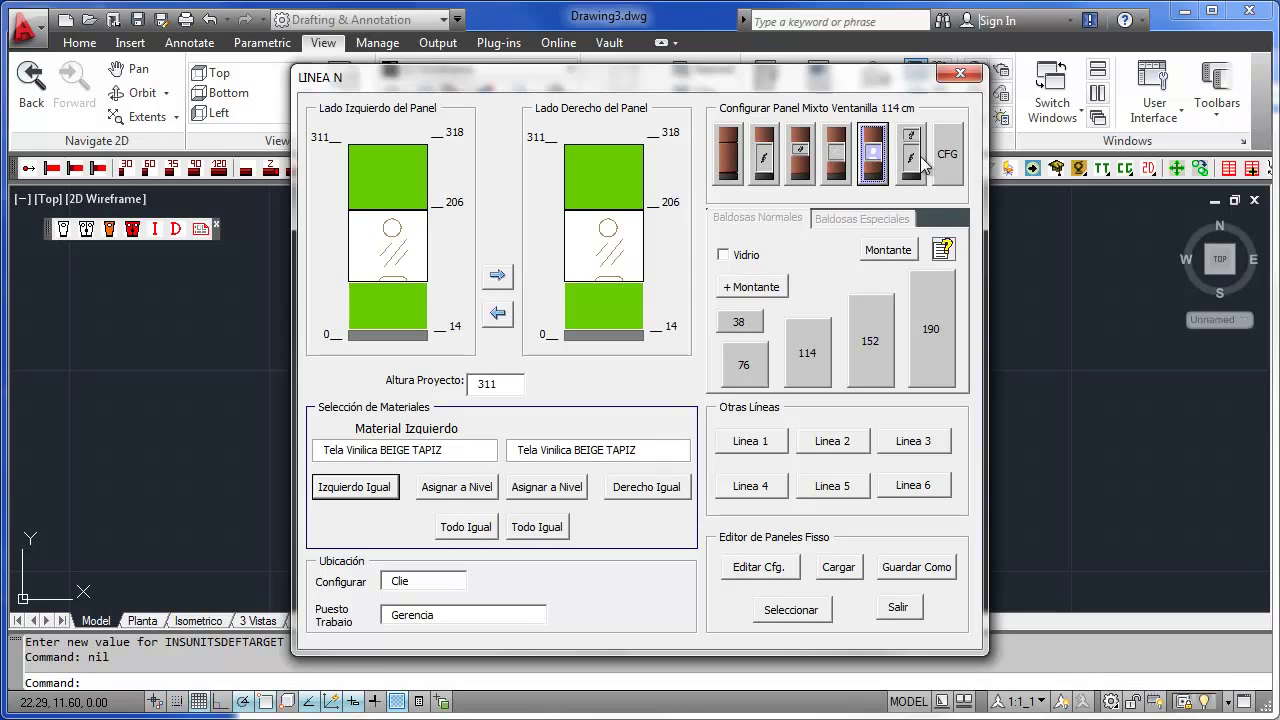
{"action": "left_click", "coordinate": [946, 155]}
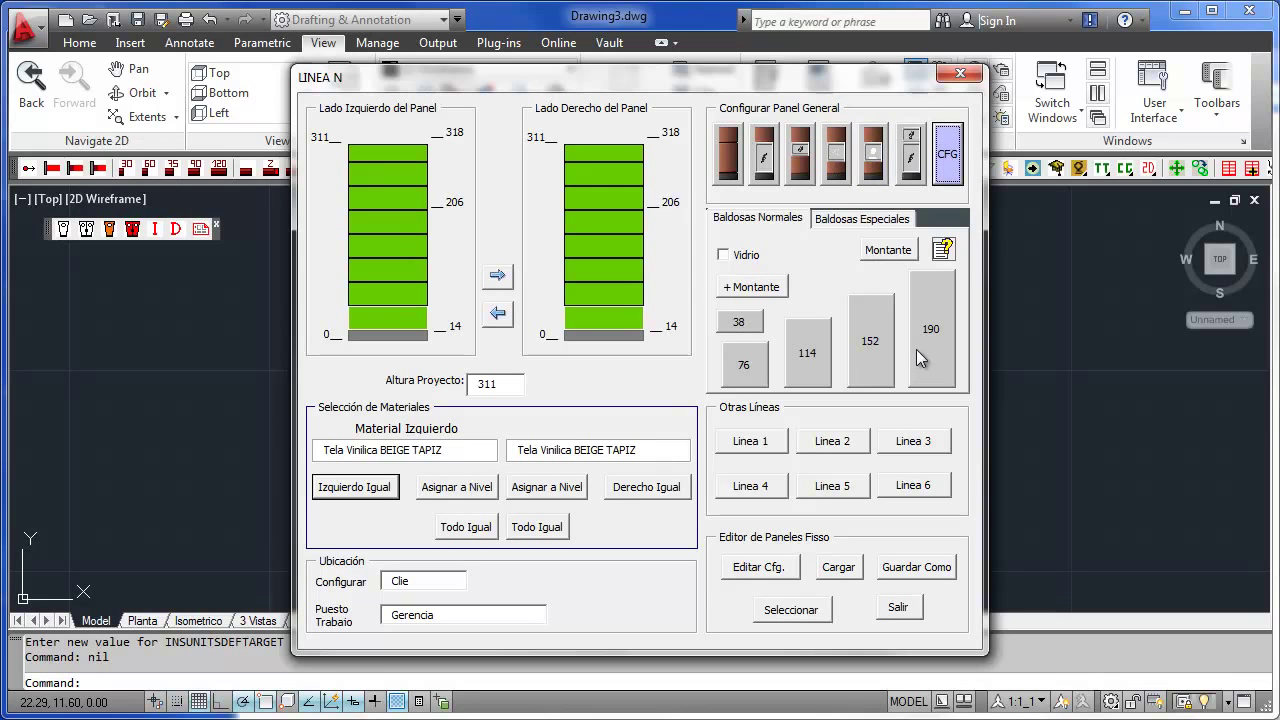
Give the right side a 190 tile in stainless-steel Formica, copy it left, then select the all-glass Vidrio panel
{"action": "left_click_drag", "start_coordinate": [913, 350], "coordinate": [620, 315]}
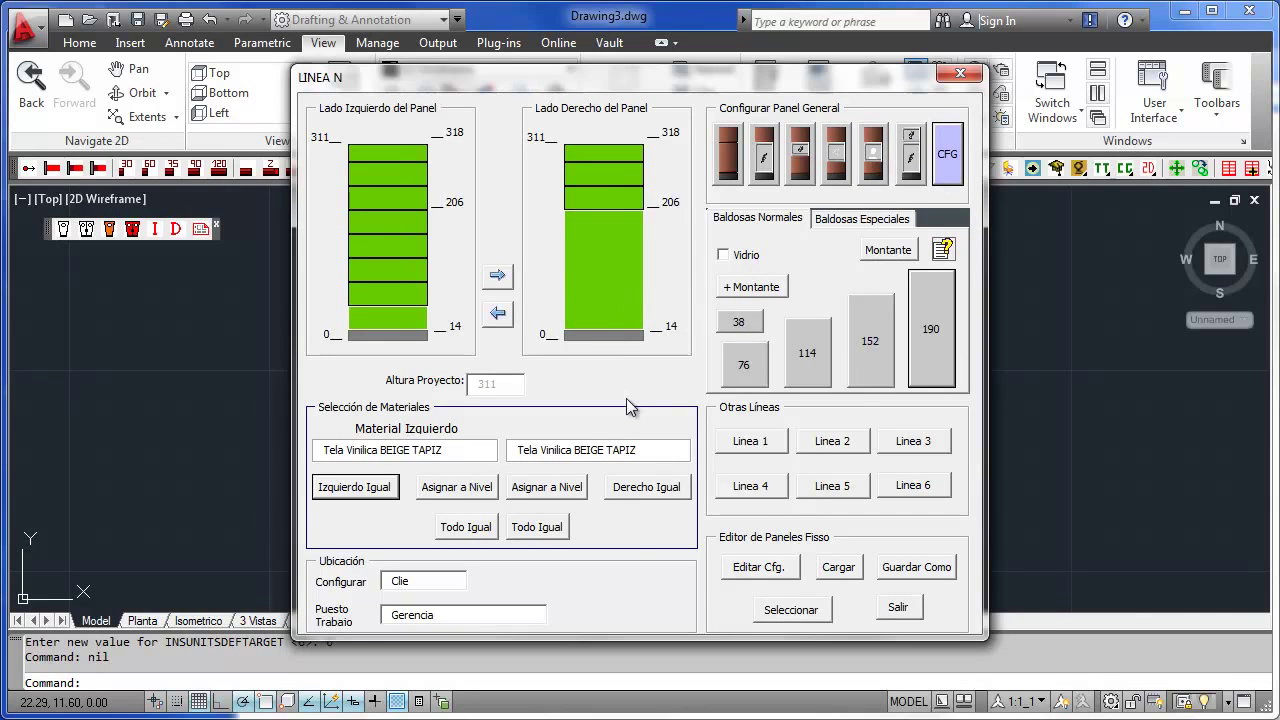
{"action": "left_click", "coordinate": [645, 450]}
{"action": "left_click_drag", "start_coordinate": [756, 484], "coordinate": [756, 512]}
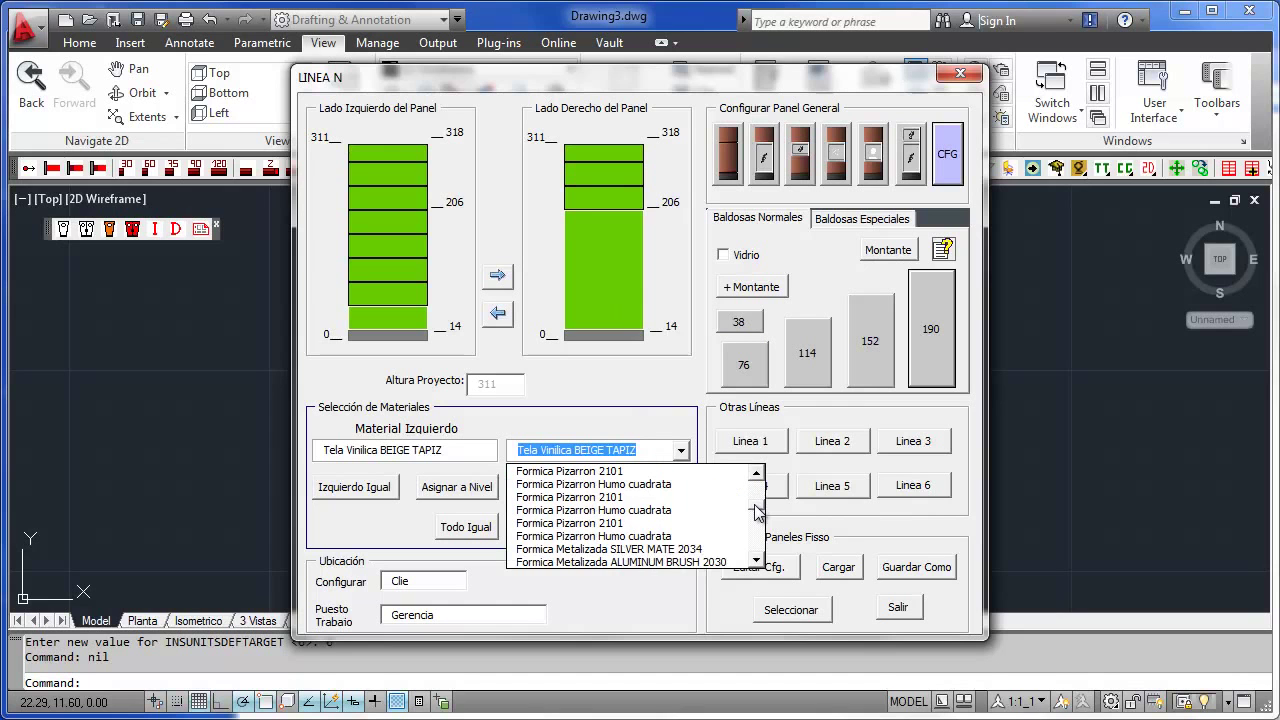
{"action": "scroll", "coordinate": [756, 512], "scroll_direction": "down", "scroll_amount": 3}
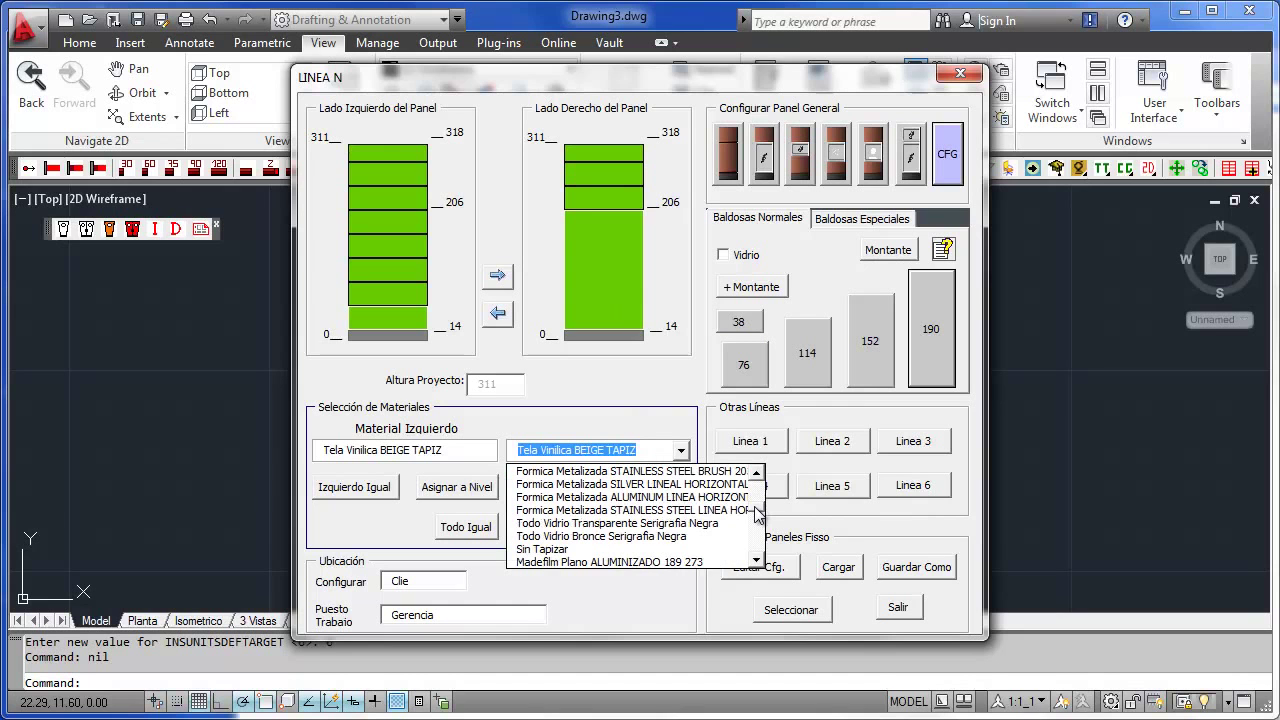
{"action": "left_click", "coordinate": [700, 510]}
{"action": "left_click", "coordinate": [497, 316]}
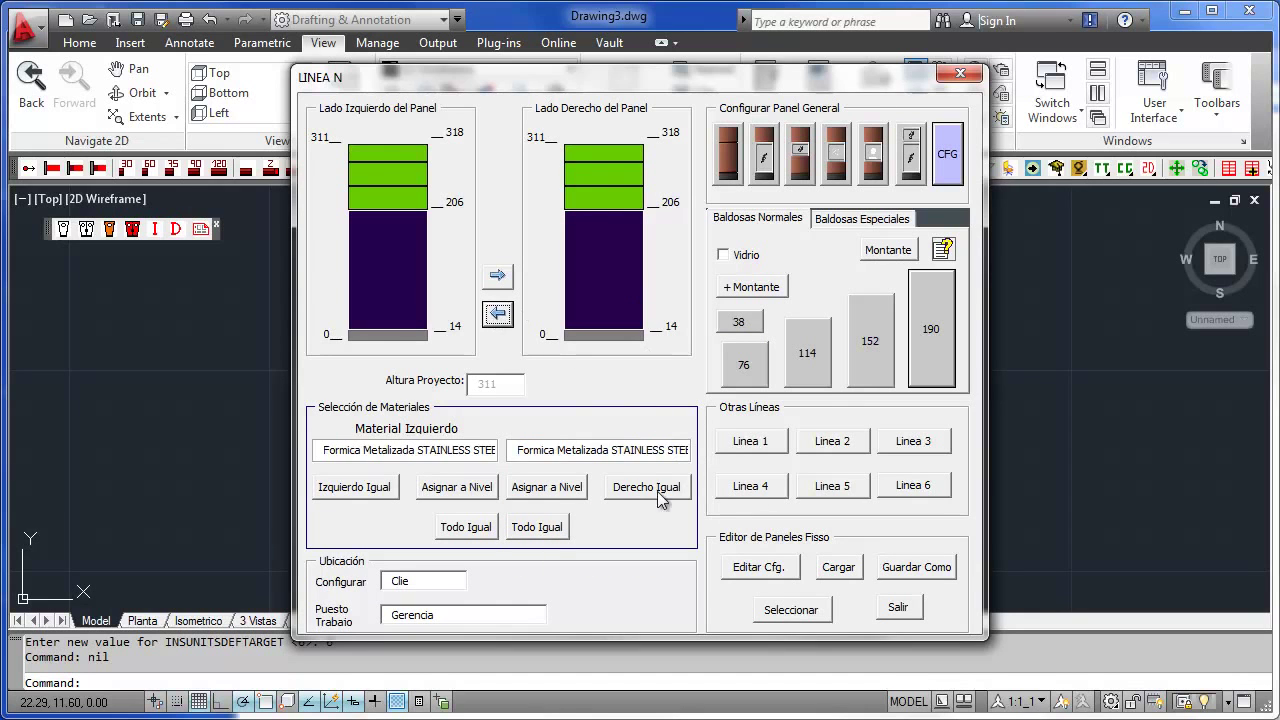
{"action": "left_click", "coordinate": [907, 178]}
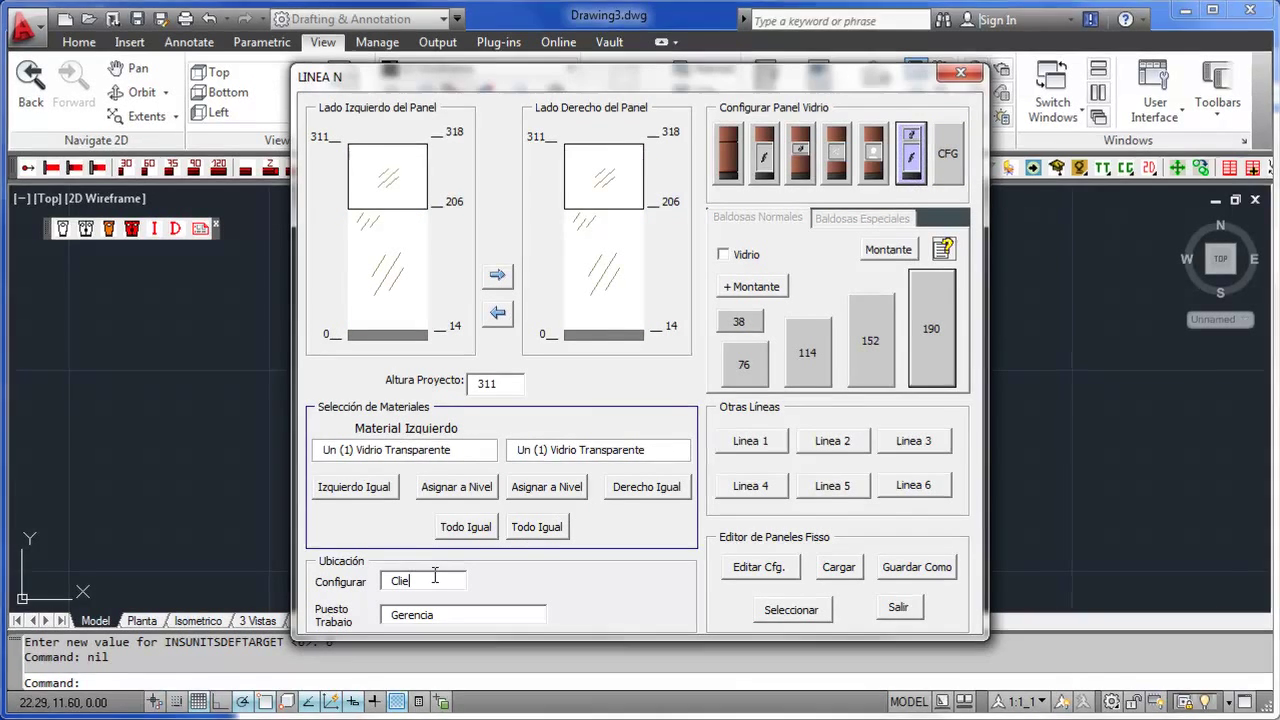
Enter DEMO as the configuration and replace Gerencia with Sala Juntas as the workstation
{"action": "key", "text": "BackSpace"}
{"action": "key", "text": "BackSpace"}
{"action": "key", "text": "BackSpace"}
{"action": "key", "text": "BackSpace"}
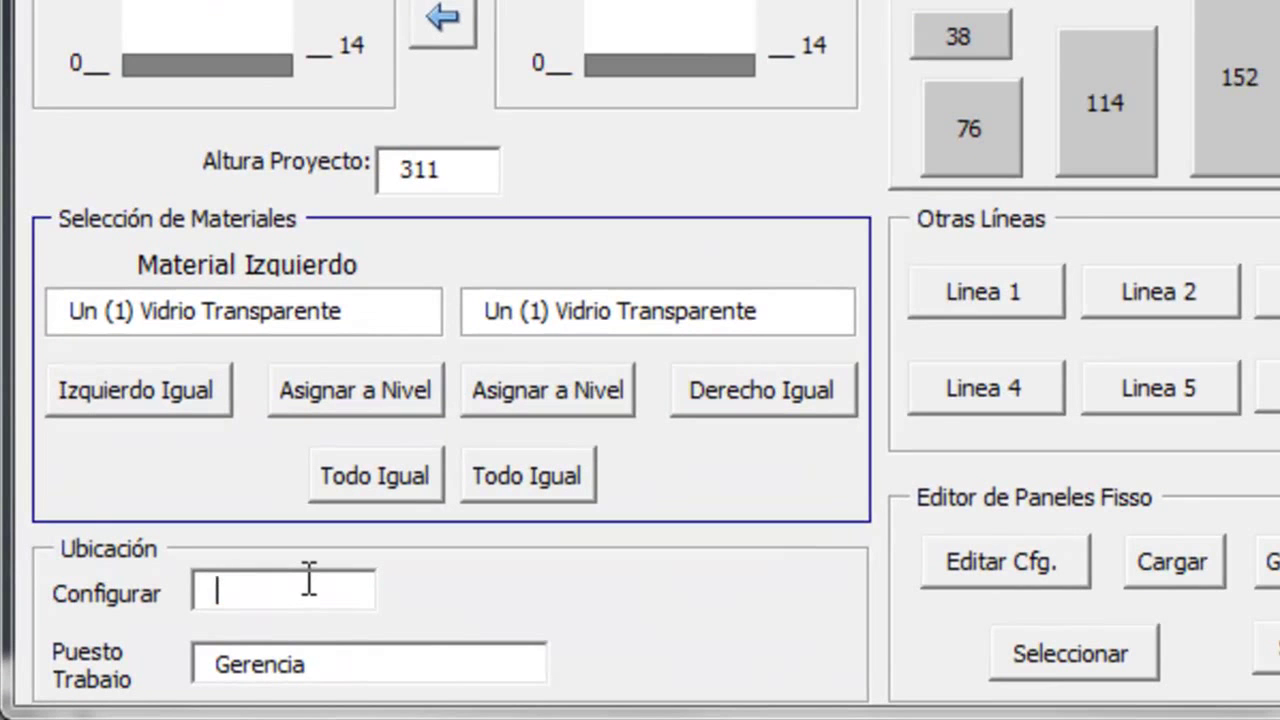
{"action": "type", "text": "DEMO1"}
{"action": "key", "text": "BackSpace"}
{"action": "double_click", "coordinate": [305, 672]}
{"action": "type", "text": "Sala Juntas"}
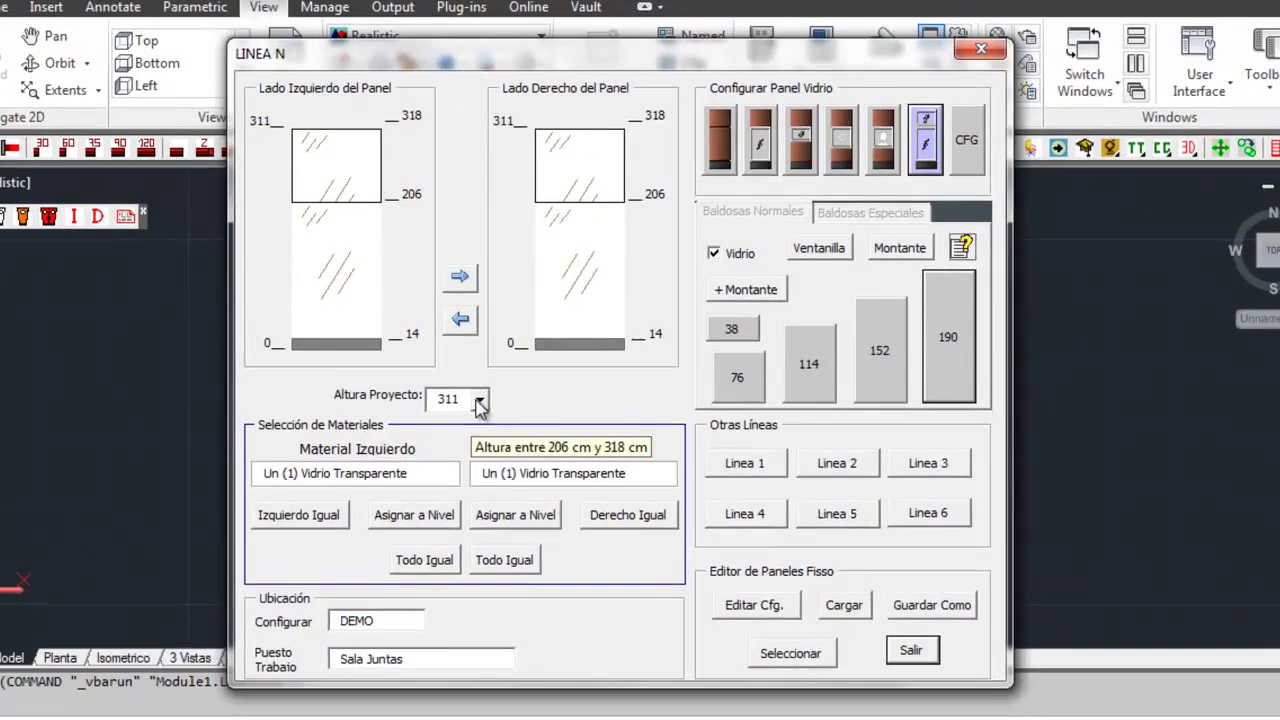
Change the project height from 311 to 316, passing through 271, and exit with Salir
{"action": "left_click", "coordinate": [515, 391]}
{"action": "left_click_drag", "start_coordinate": [392, 505], "coordinate": [400, 557]}
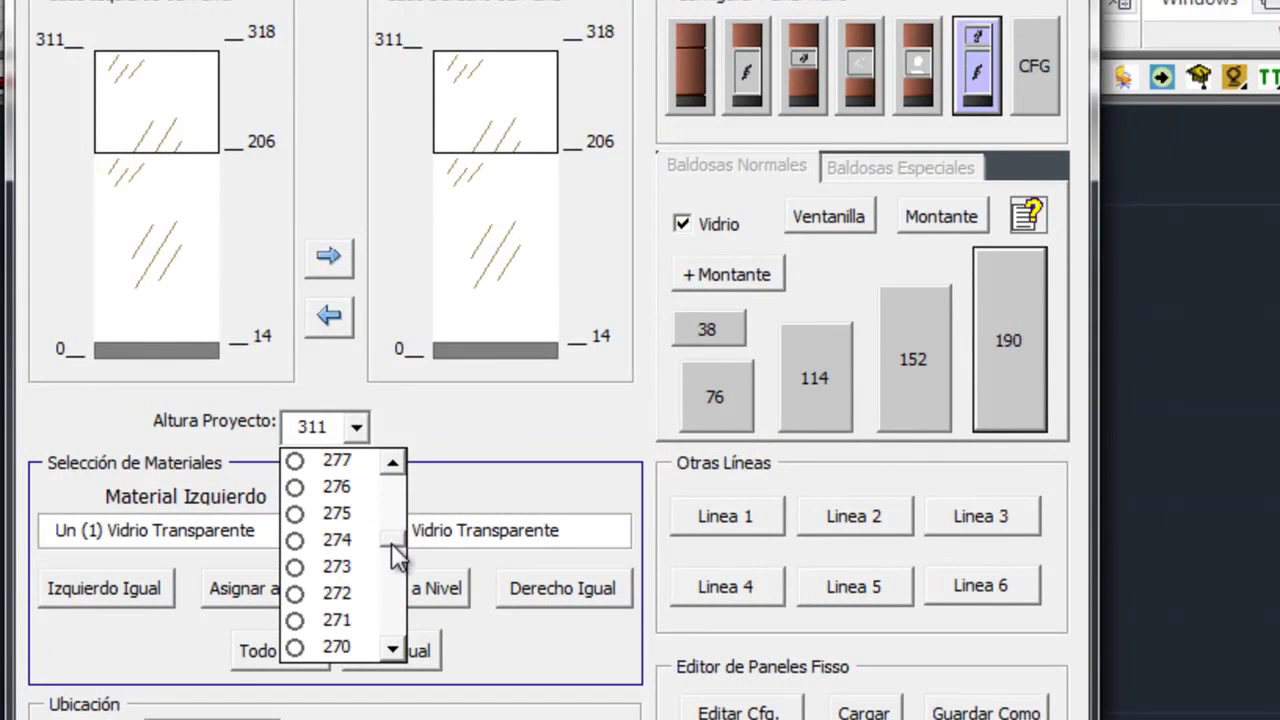
{"action": "left_click", "coordinate": [336, 613]}
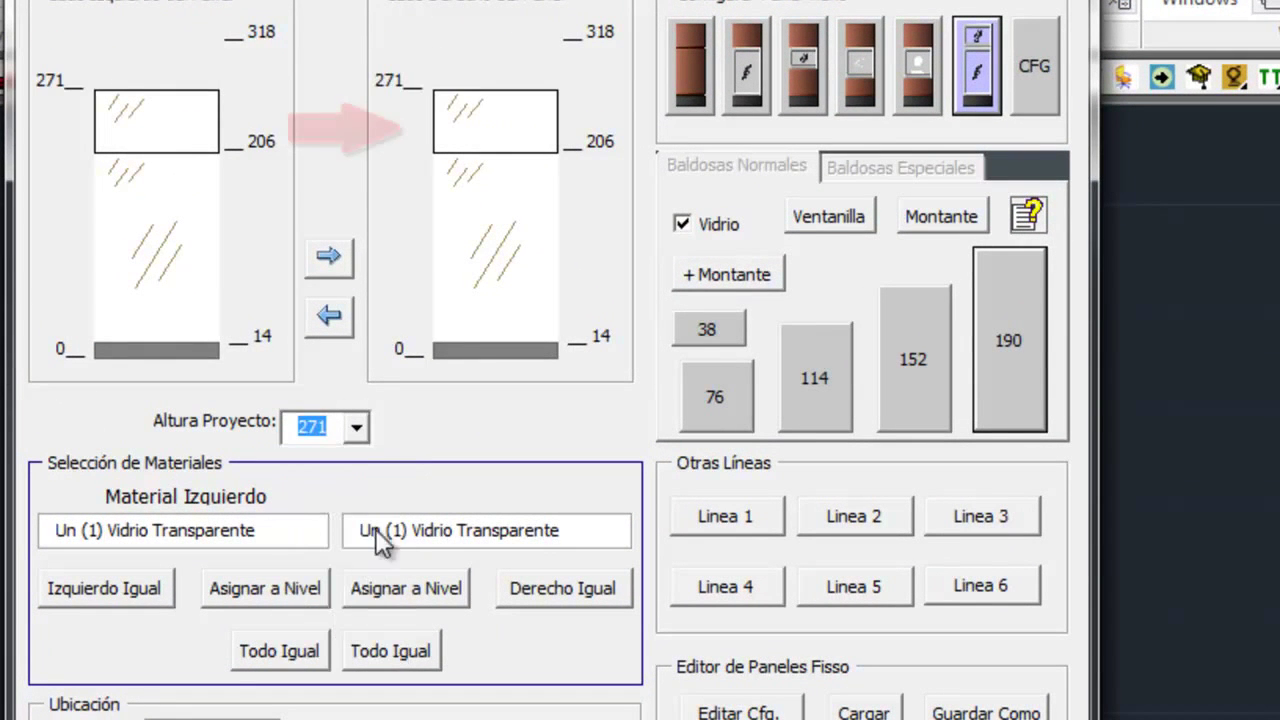
{"action": "left_click", "coordinate": [356, 427]}
{"action": "left_click_drag", "start_coordinate": [388, 544], "coordinate": [370, 510]}
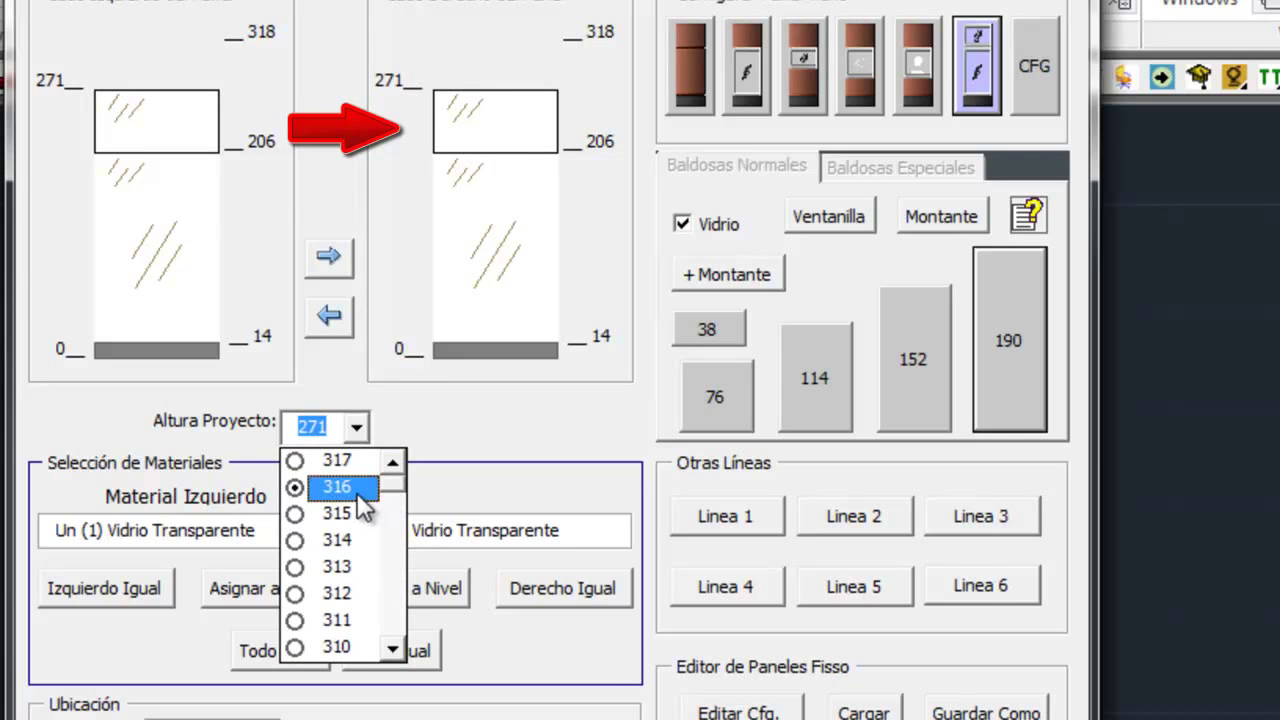
{"action": "left_click", "coordinate": [340, 487]}
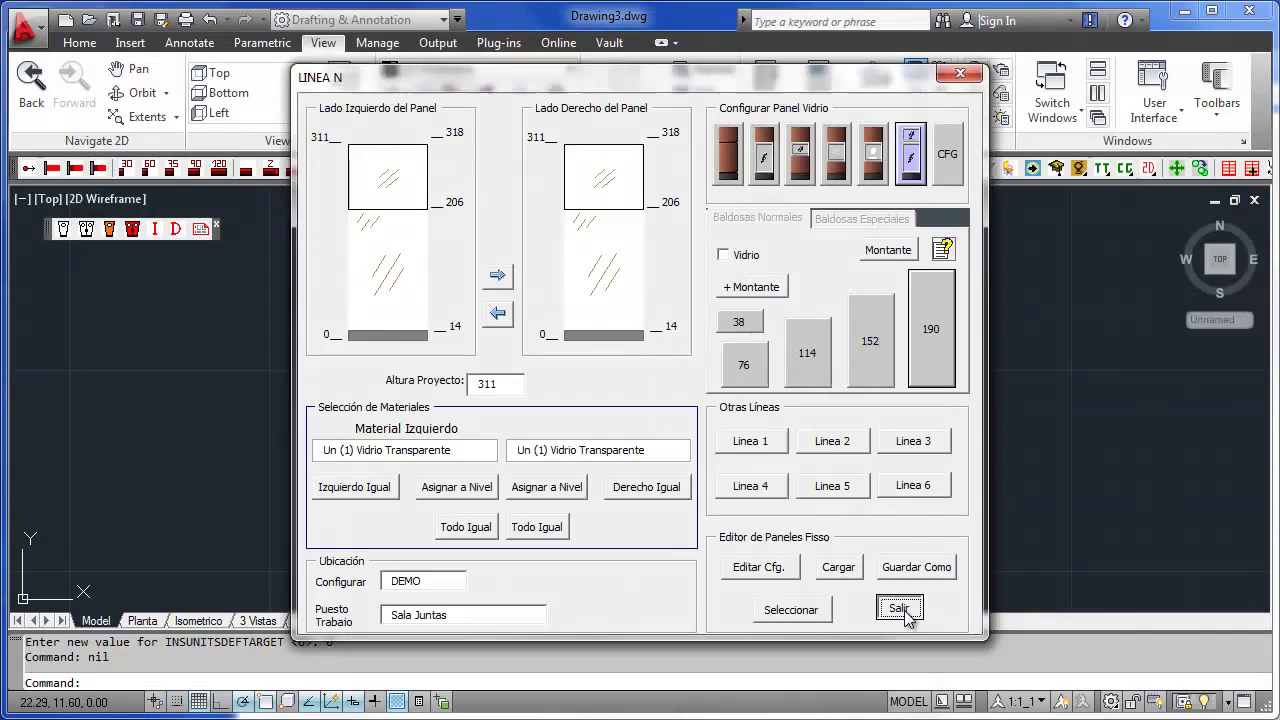
{"action": "left_click", "coordinate": [906, 607]}
Start the partition run and insert straight and directional modules, plus a two-module vertical run upward
{"action": "left_click", "coordinate": [52, 168]}
{"action": "left_click", "coordinate": [749, 571]}
{"action": "left_click", "coordinate": [181, 168]}
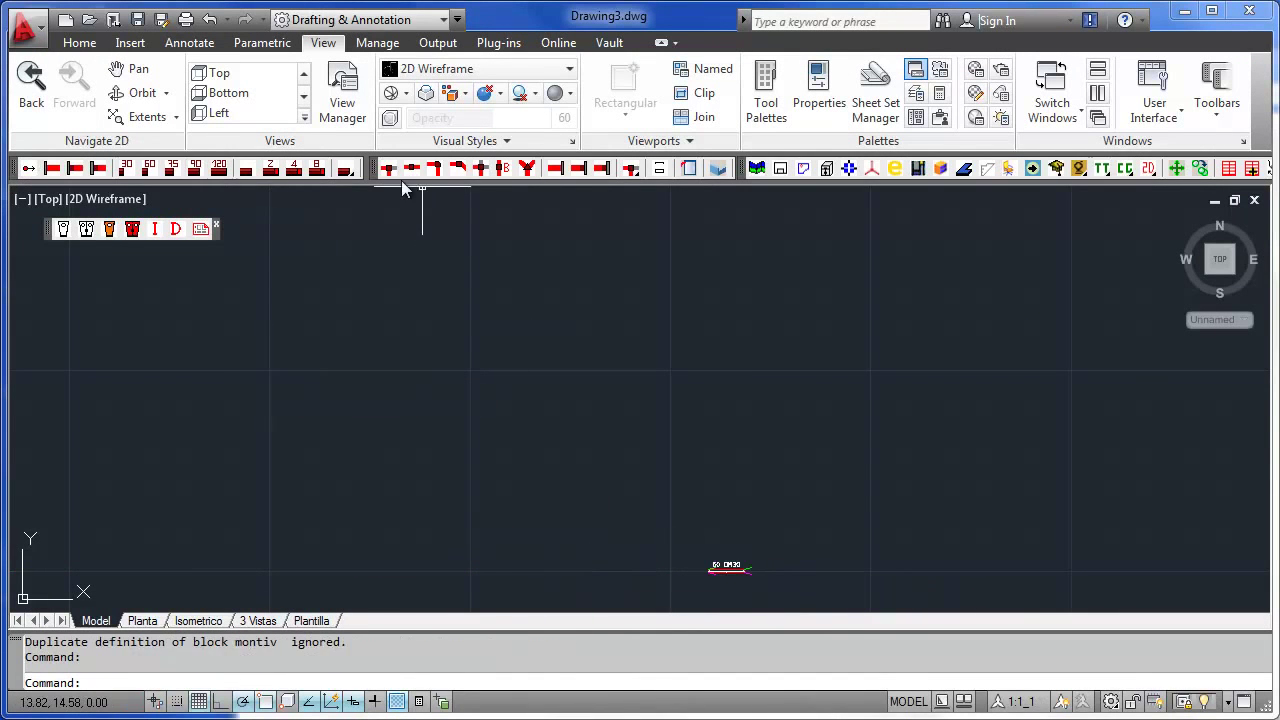
{"action": "left_click", "coordinate": [218, 168]}
{"action": "left_click", "coordinate": [173, 168]}
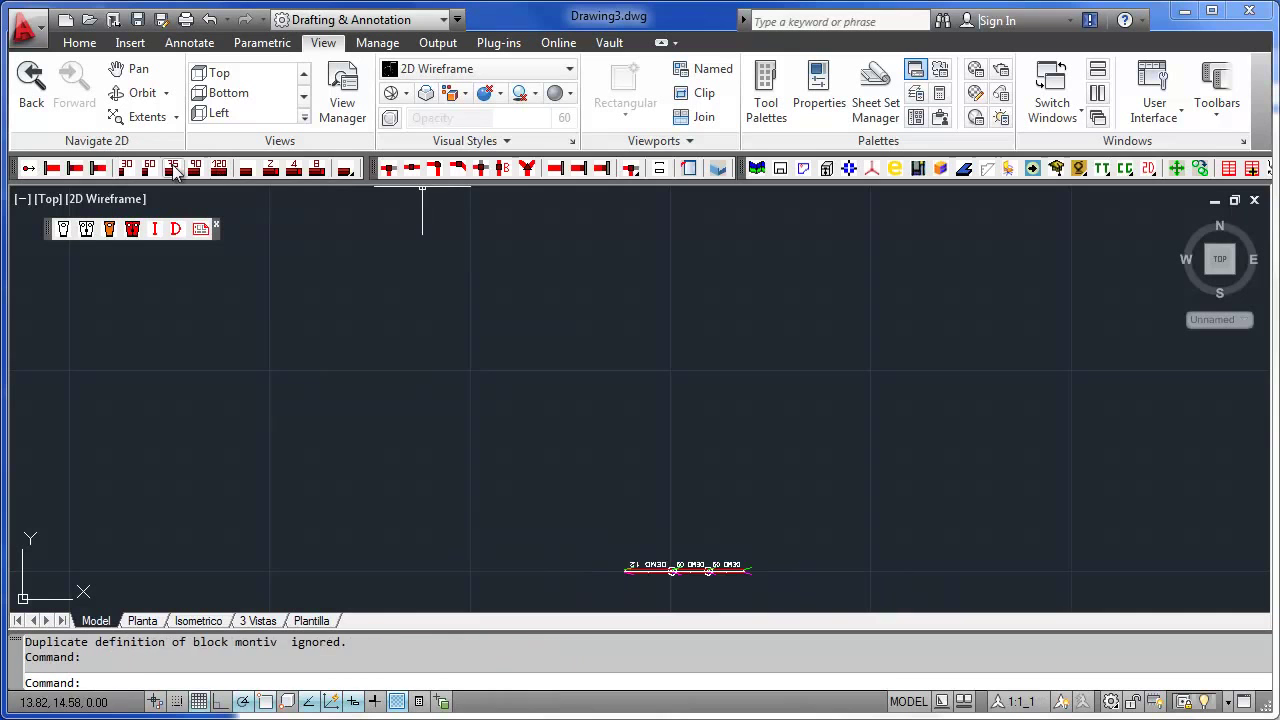
{"action": "left_click", "coordinate": [414, 169]}
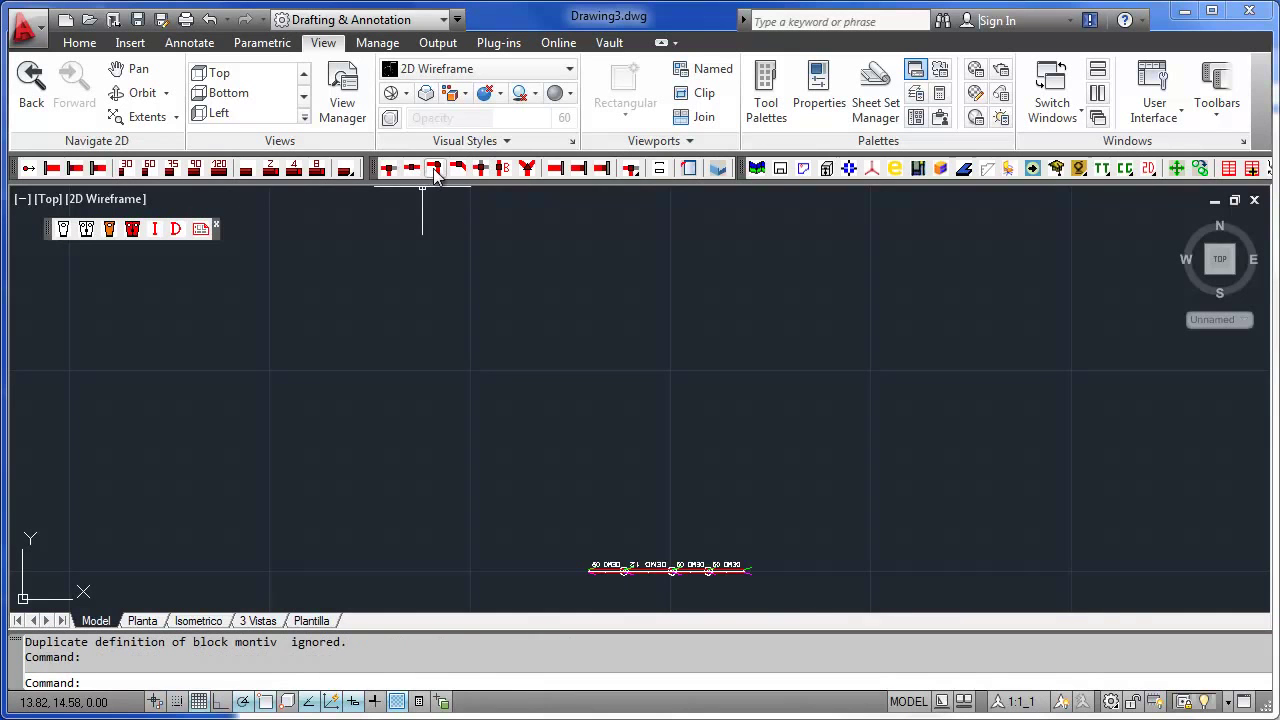
{"action": "left_click", "coordinate": [640, 243]}
{"action": "left_click", "coordinate": [210, 170]}
{"action": "left_click", "coordinate": [210, 170]}
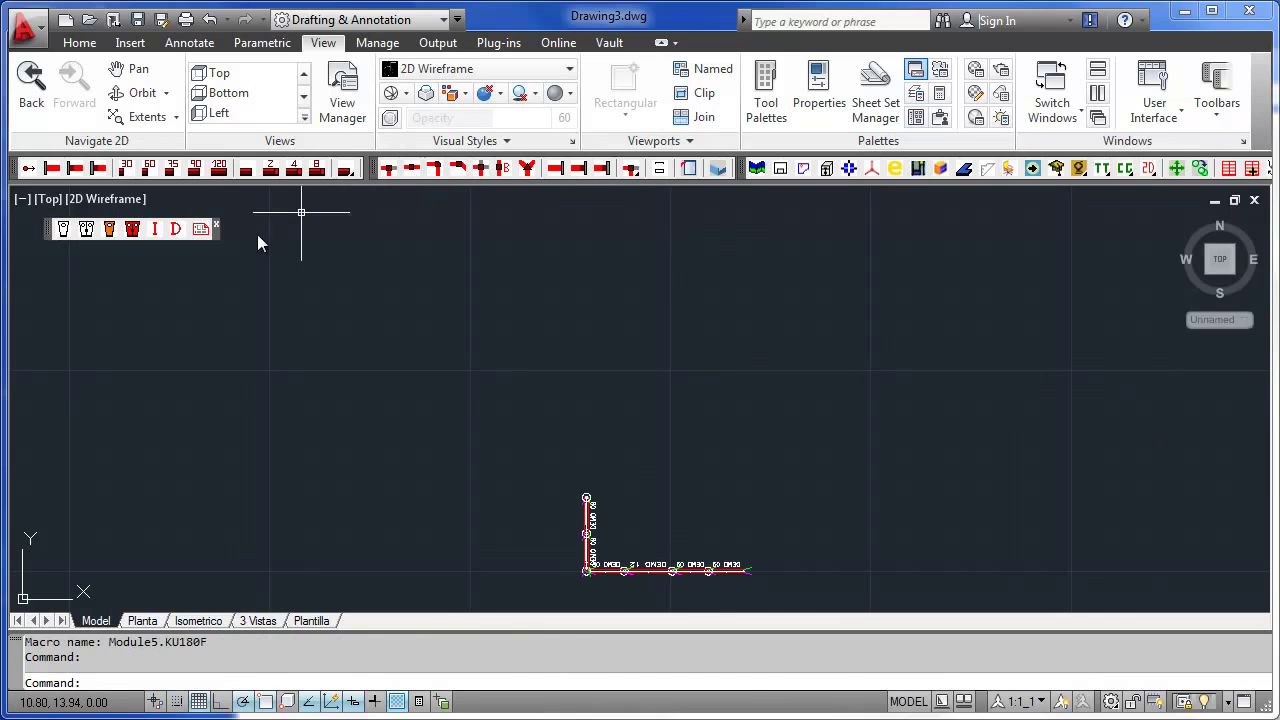
Insert a door module, add modules above it and along the top, then orbit into 3D
{"action": "left_click", "coordinate": [206, 231]}
{"action": "left_click", "coordinate": [648, 455]}
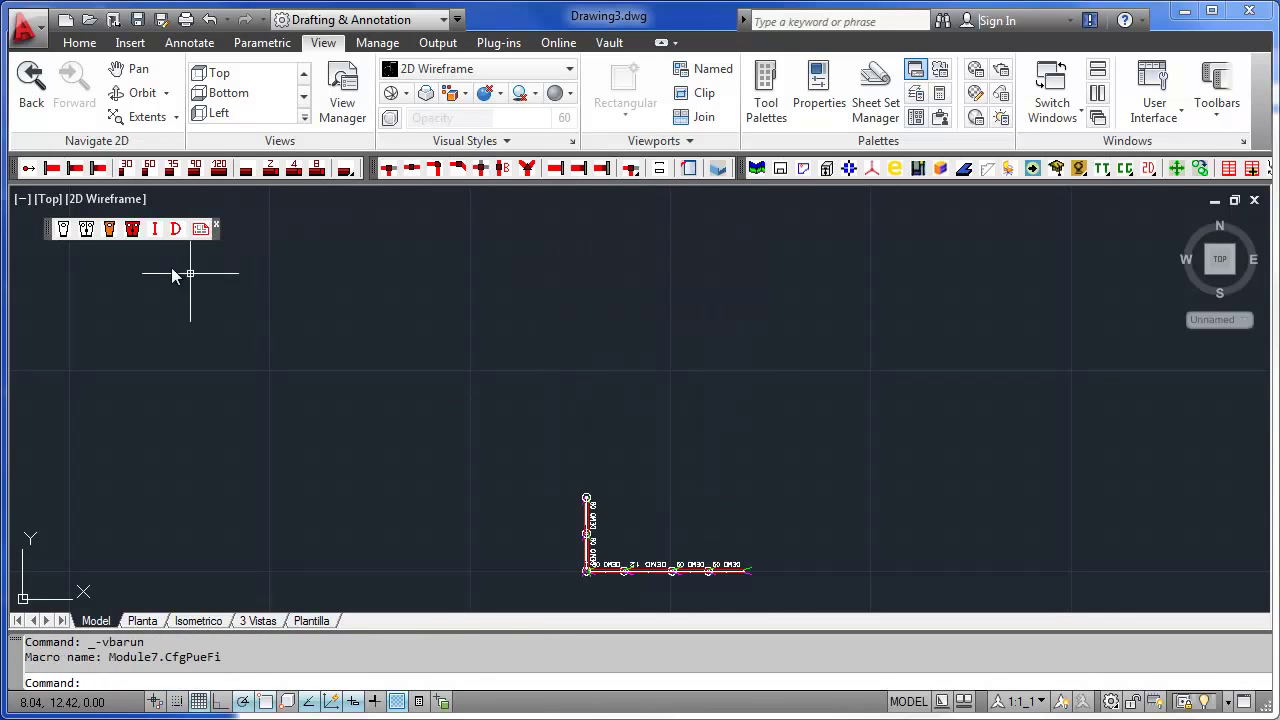
{"action": "left_click", "coordinate": [586, 372]}
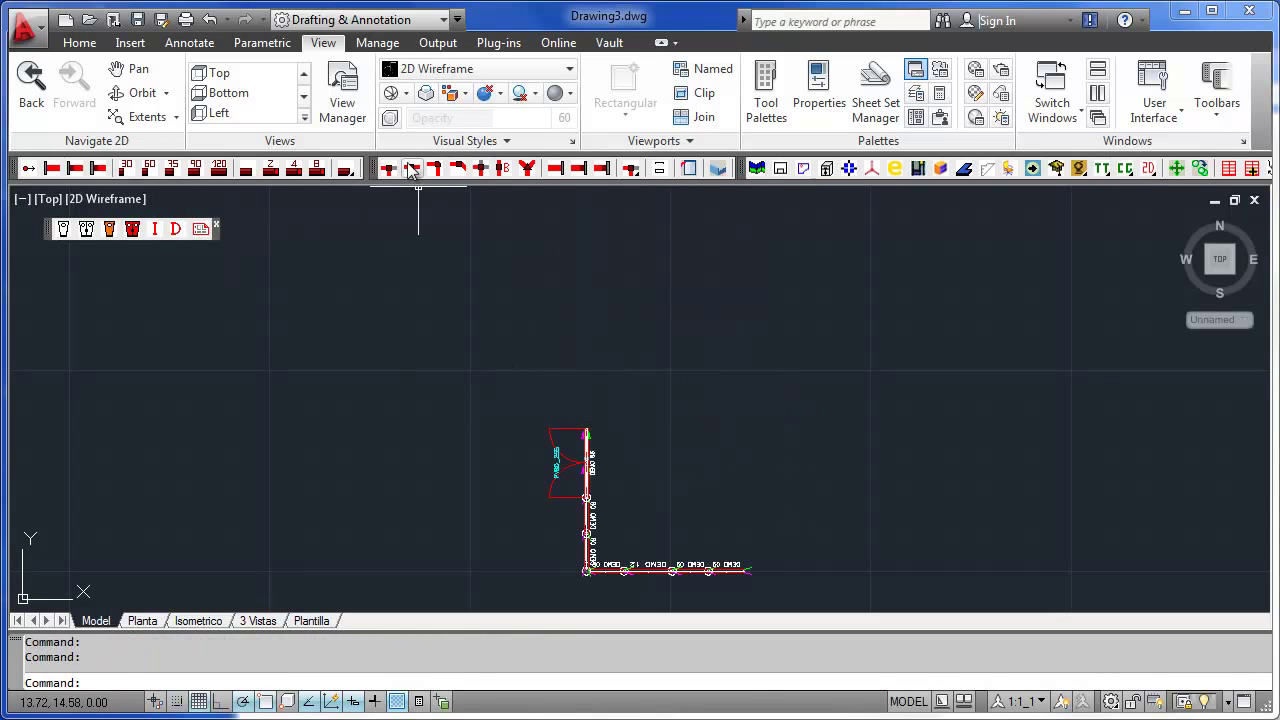
{"action": "left_click", "coordinate": [197, 170]}
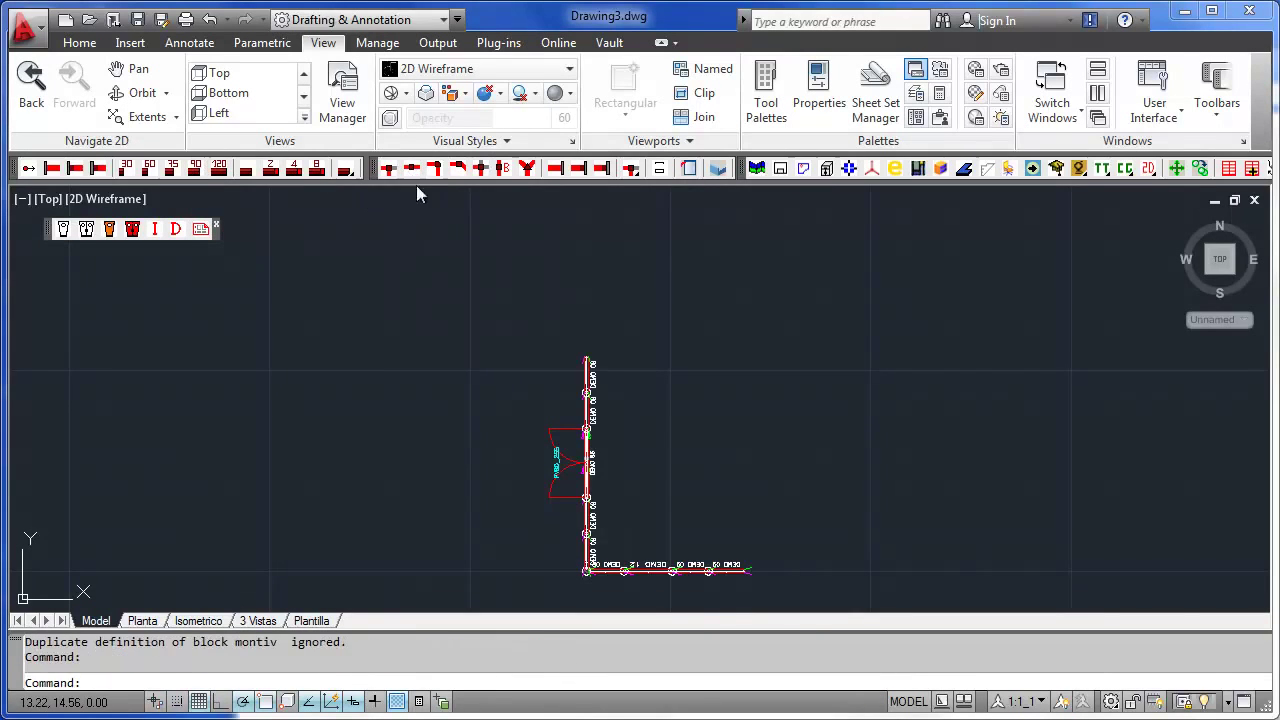
{"action": "left_click", "coordinate": [809, 400]}
{"action": "left_click", "coordinate": [345, 169]}
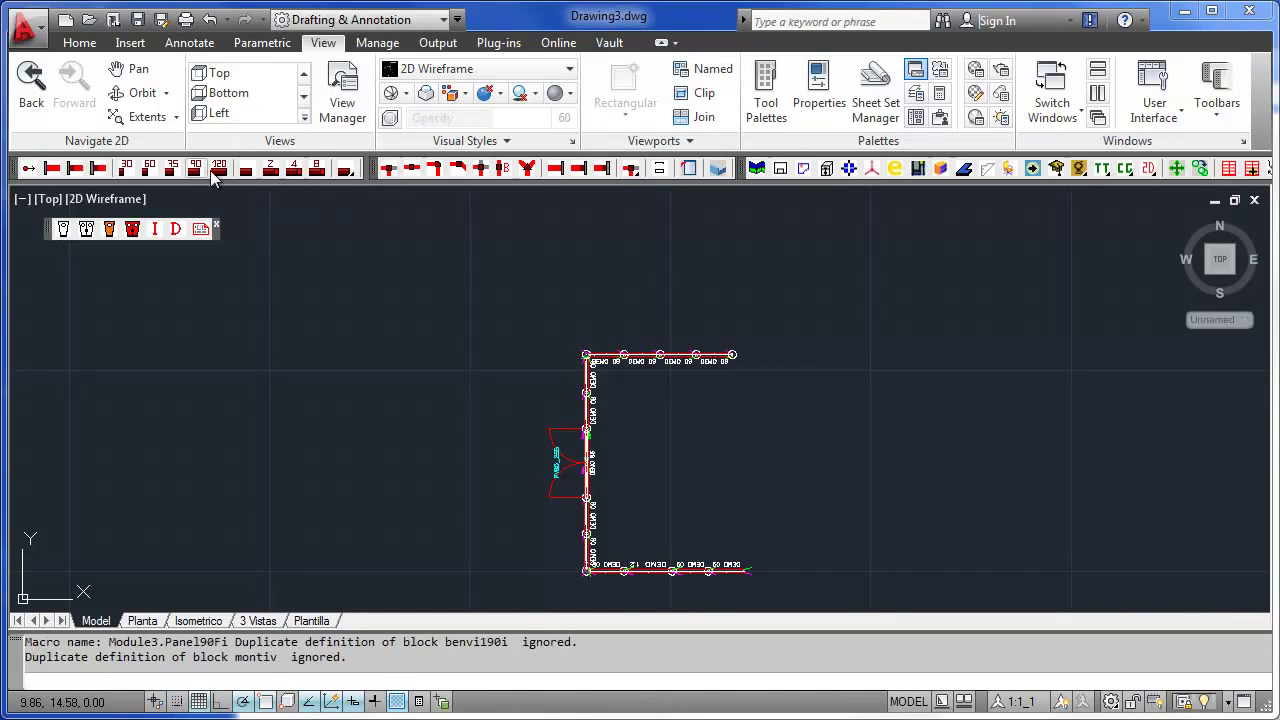
{"action": "key", "text": "ctrl+z"}
{"action": "key", "text": "ctrl+z"}
{"action": "mouse_move", "coordinate": [563, 476]}
{"action": "middle_mouse_down", "text": "shift"}
{"action": "mouse_move", "coordinate": [610, 365]}
{"action": "mouse_move", "coordinate": [512, 436]}
{"action": "mouse_move", "coordinate": [830, 330]}
{"action": "middle_mouse_up", "text": "shift"}
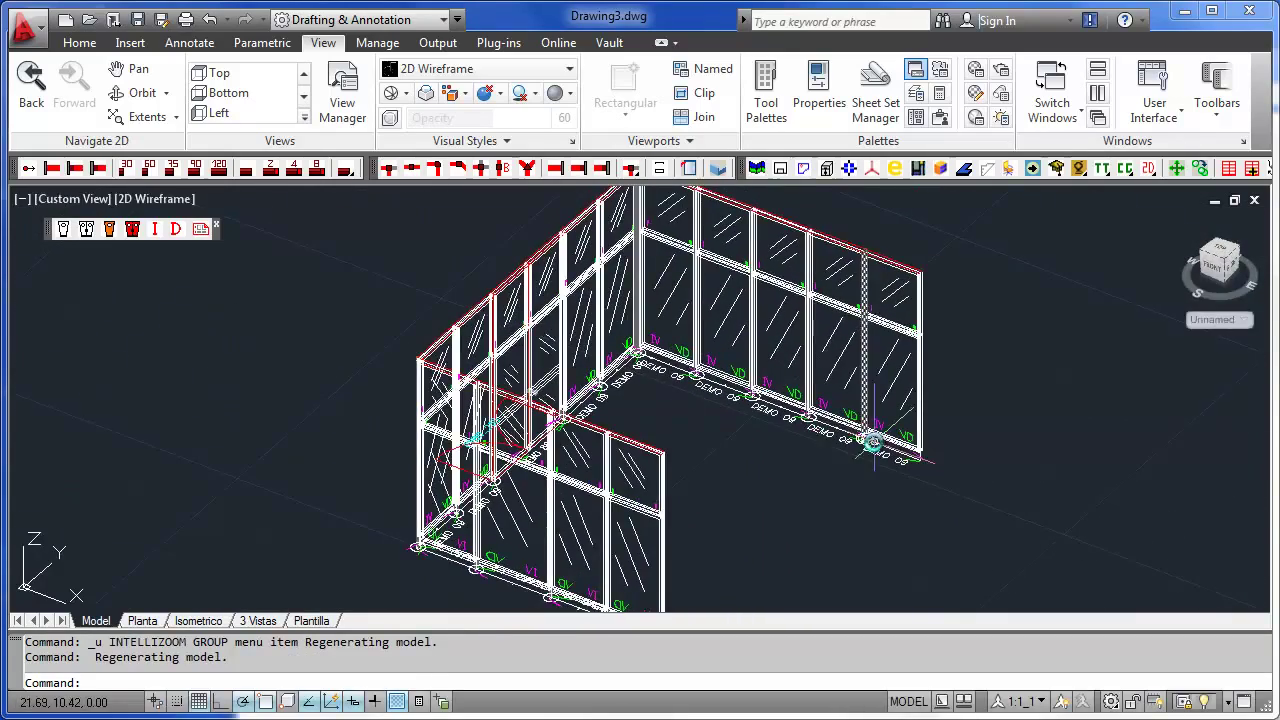
Shade the partitions with the Warm-Cool face style, cancel the stray selection, and switch to Top view
{"action": "scroll", "coordinate": [873, 443], "scroll_direction": "up", "scroll_amount": 5}
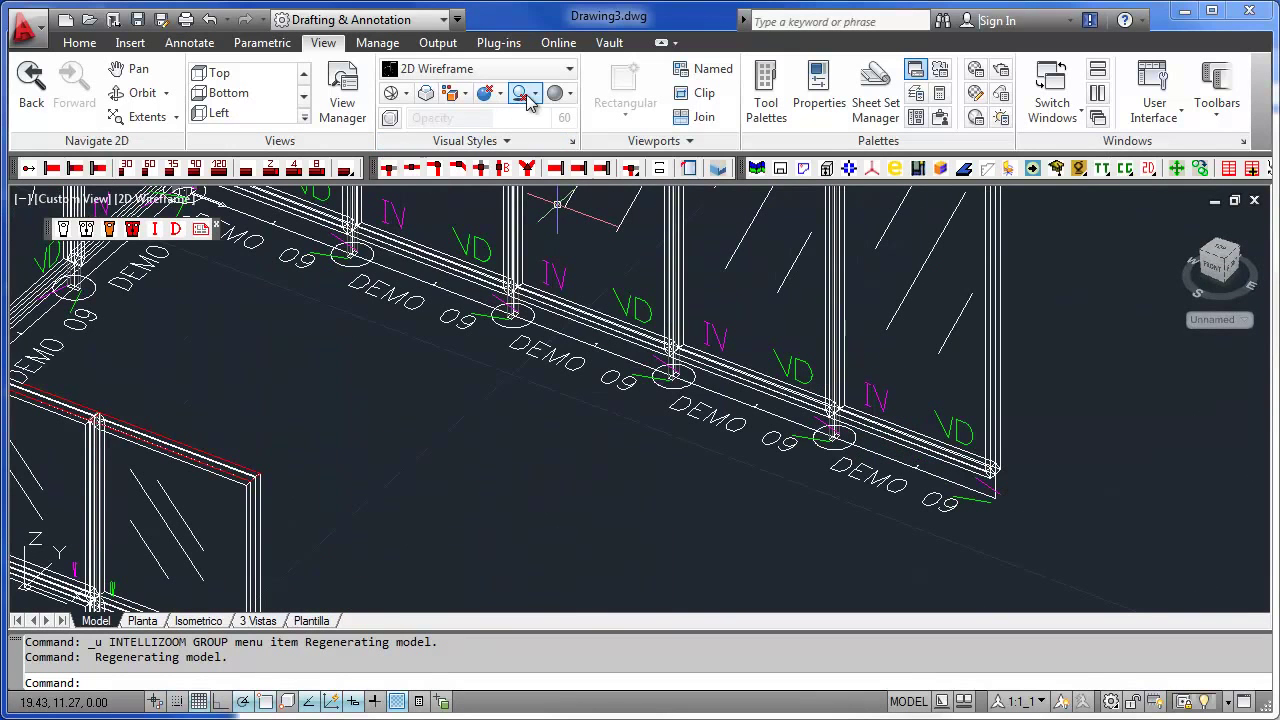
{"action": "left_click", "coordinate": [490, 95]}
{"action": "left_click", "coordinate": [545, 205]}
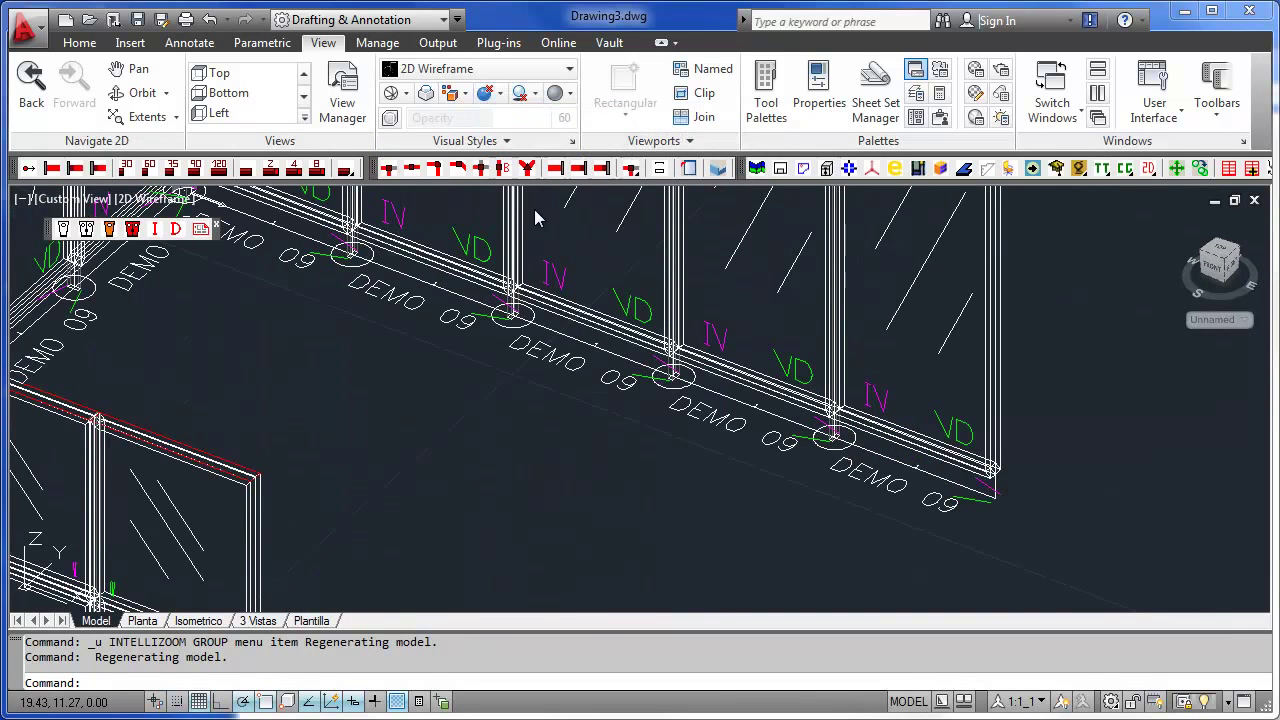
{"action": "left_click", "coordinate": [838, 458]}
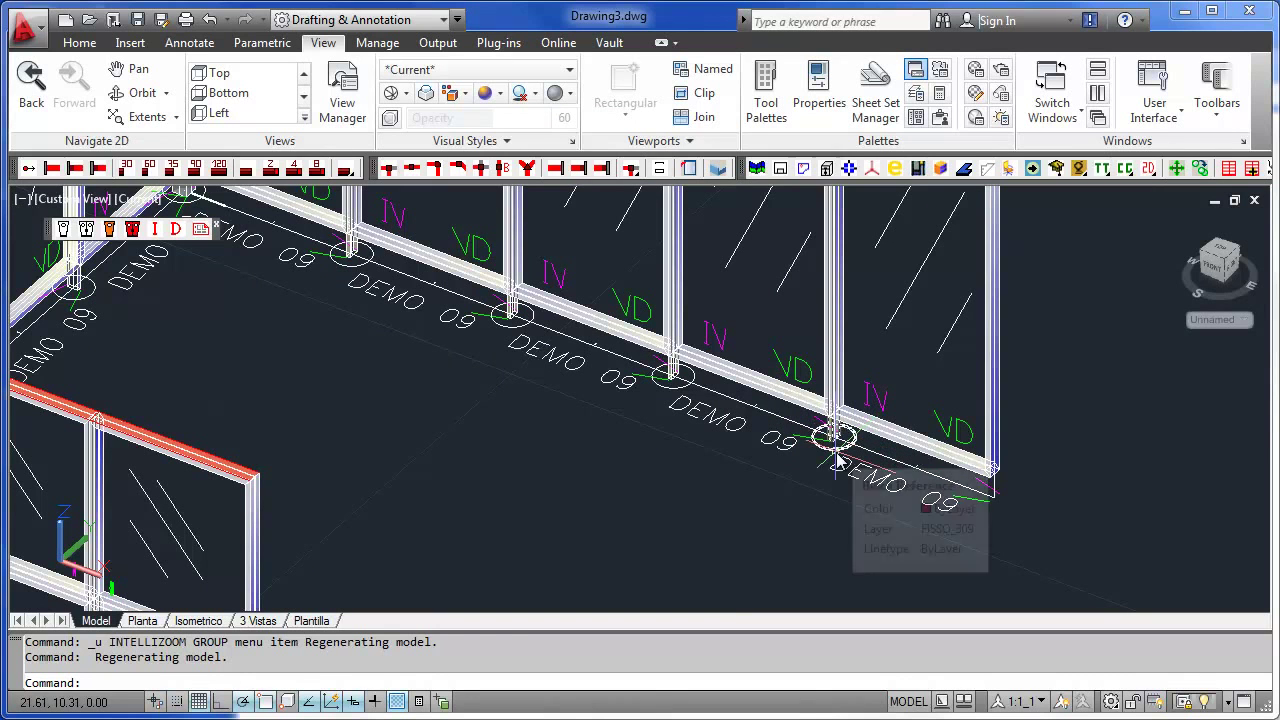
{"action": "key", "text": "Escape"}
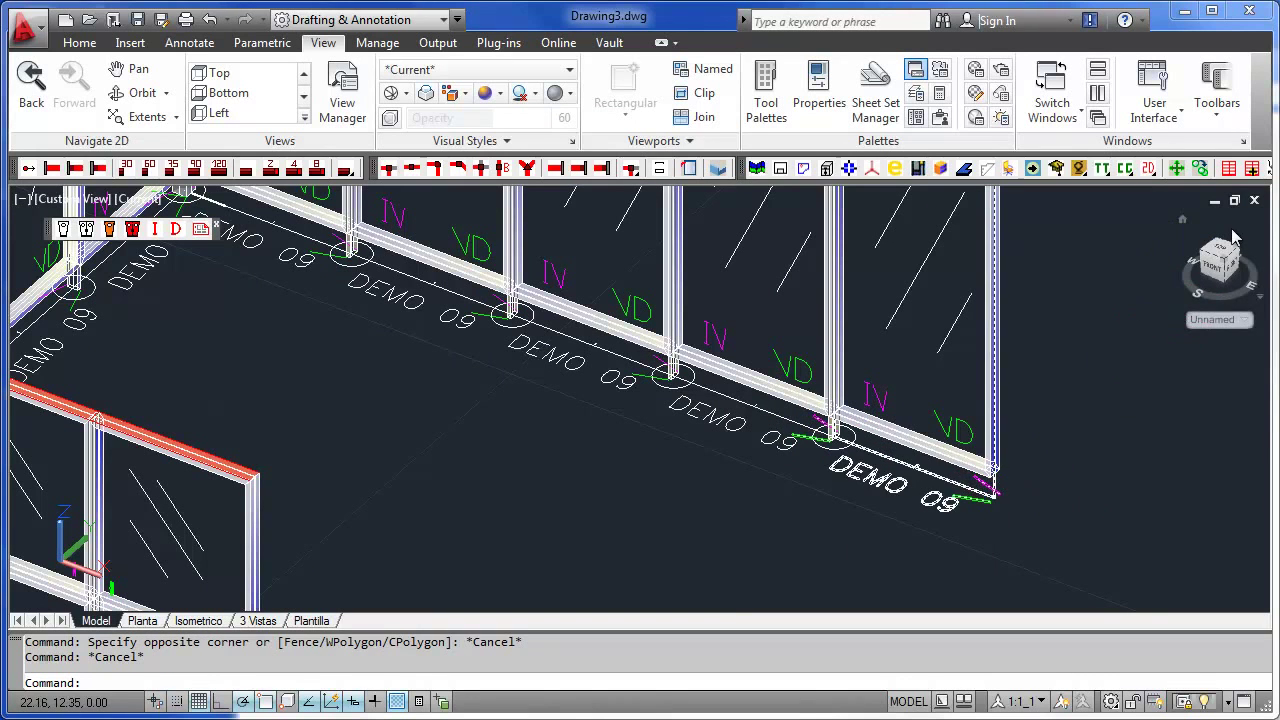
{"action": "left_click", "coordinate": [1222, 250]}
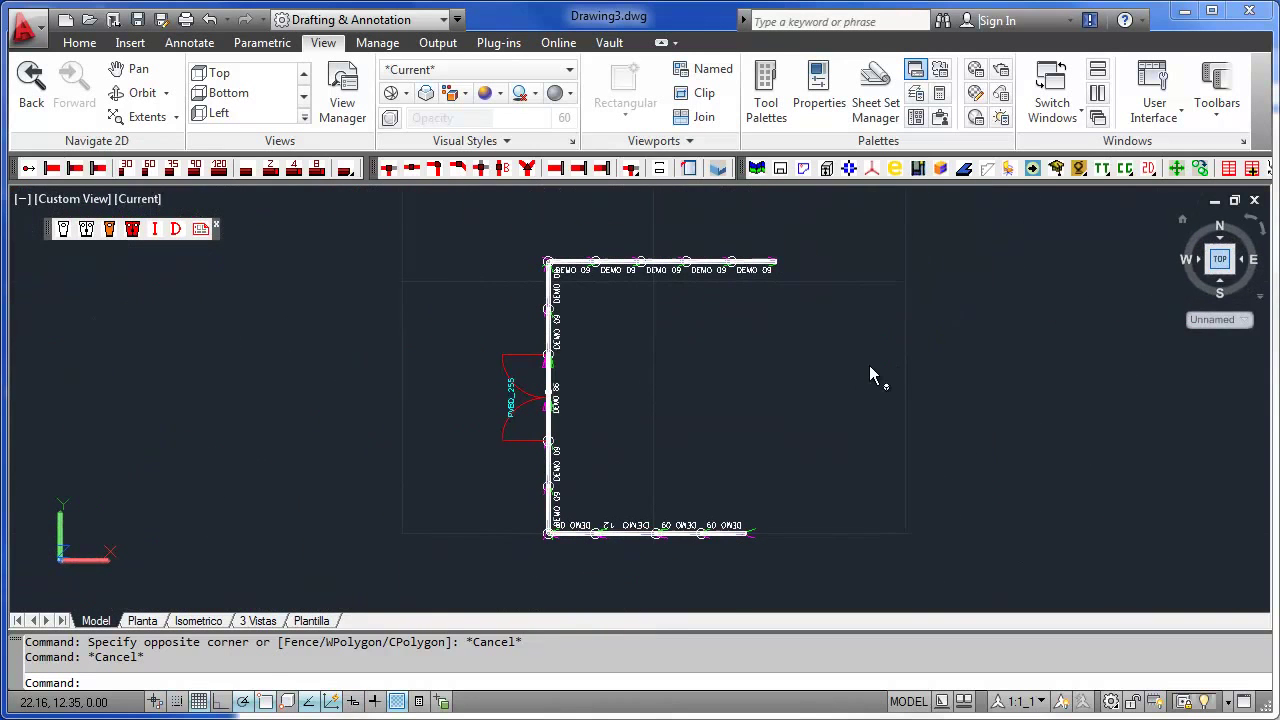
Switch to 2D Wireframe and auto-add ceiling U-channels and baseboards with U Techo - Zócalo Automático
{"action": "left_click", "coordinate": [480, 70]}
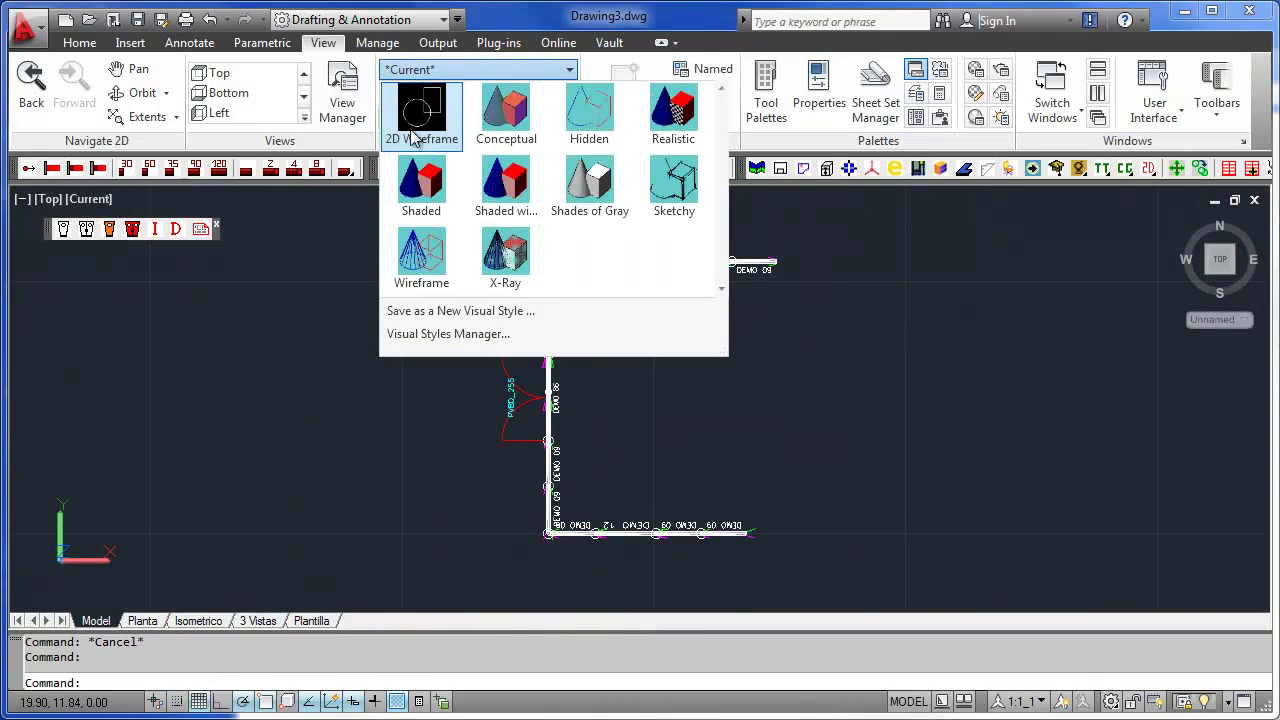
{"action": "left_click", "coordinate": [418, 108]}
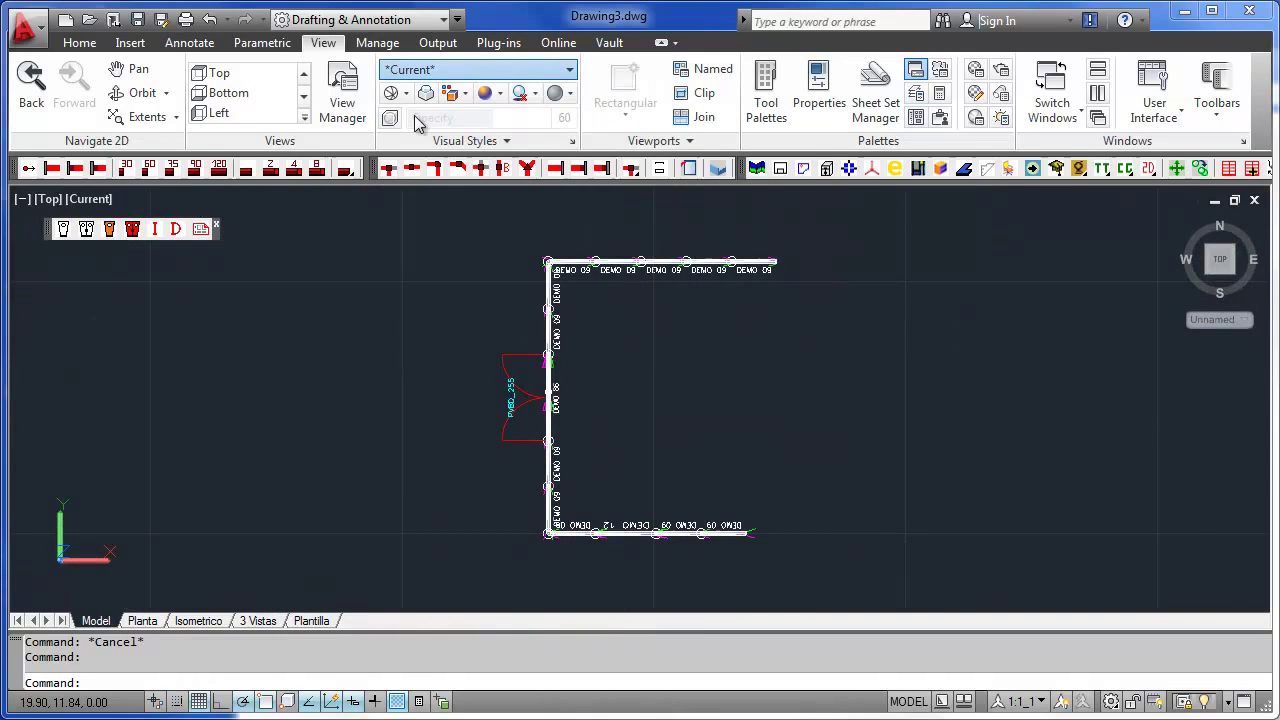
{"action": "left_click", "coordinate": [660, 170]}
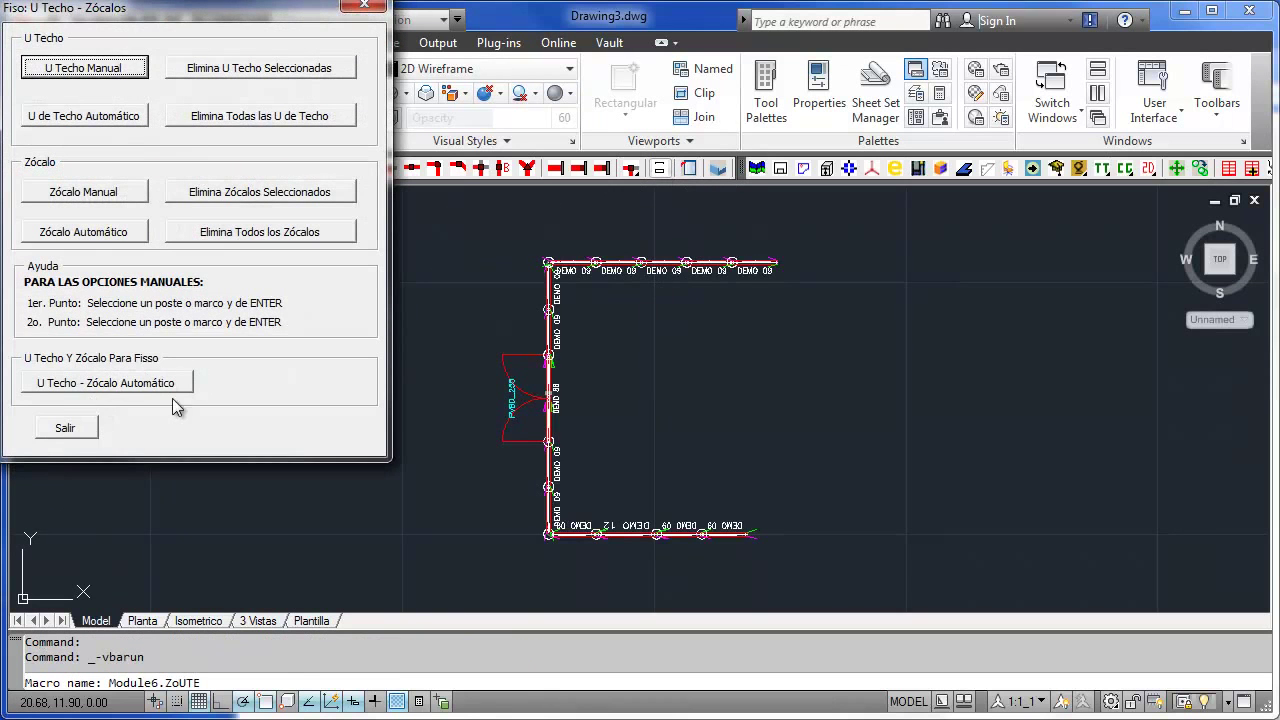
{"action": "left_click", "coordinate": [110, 383]}
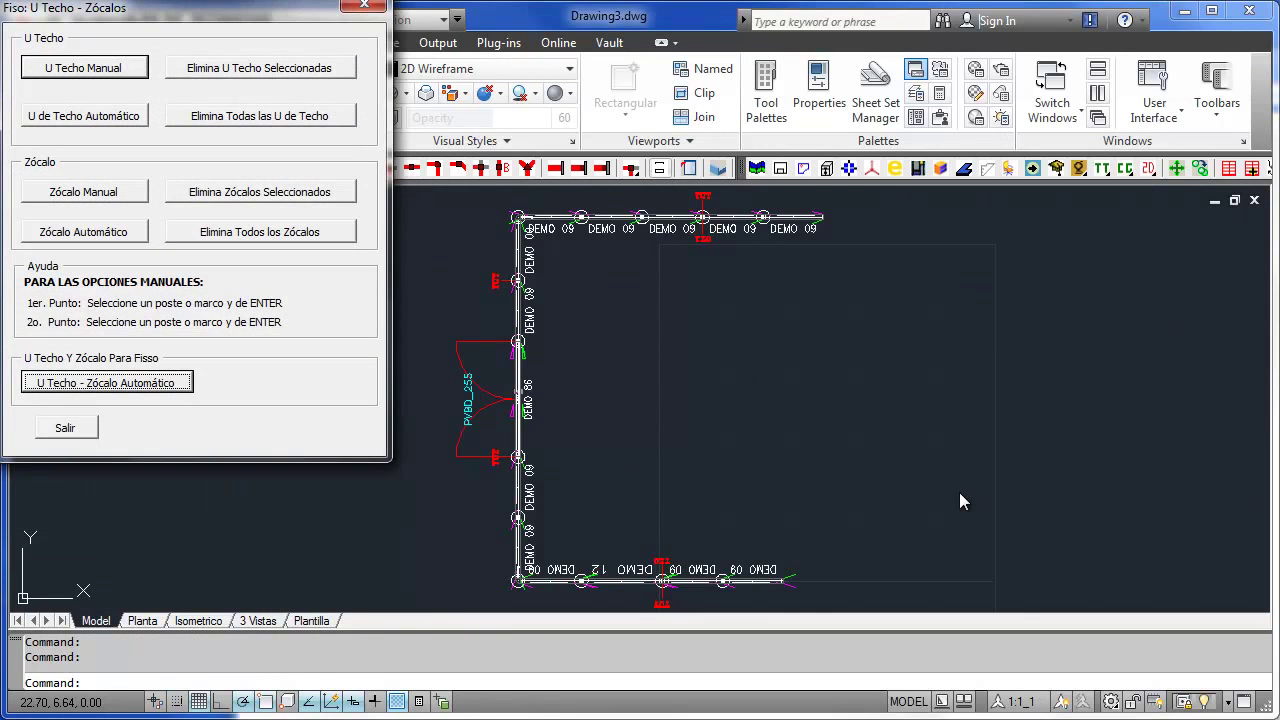
{"action": "left_click", "coordinate": [65, 428]}
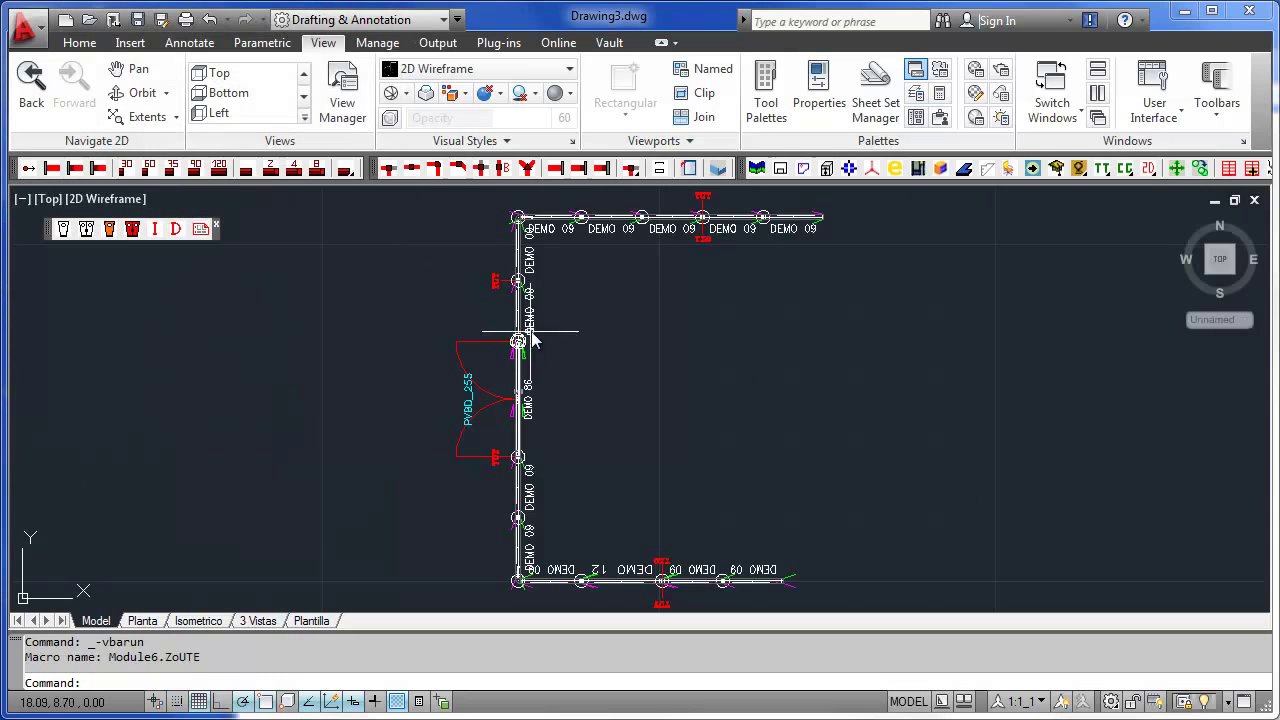
Zoom into the top wall junctions and pan across the TUT, PVBD_255 door and DEMO 86 markers
{"action": "type", "text": "z"}
{"action": "key", "text": "Return"}
{"action": "left_click", "coordinate": [604, 295]}
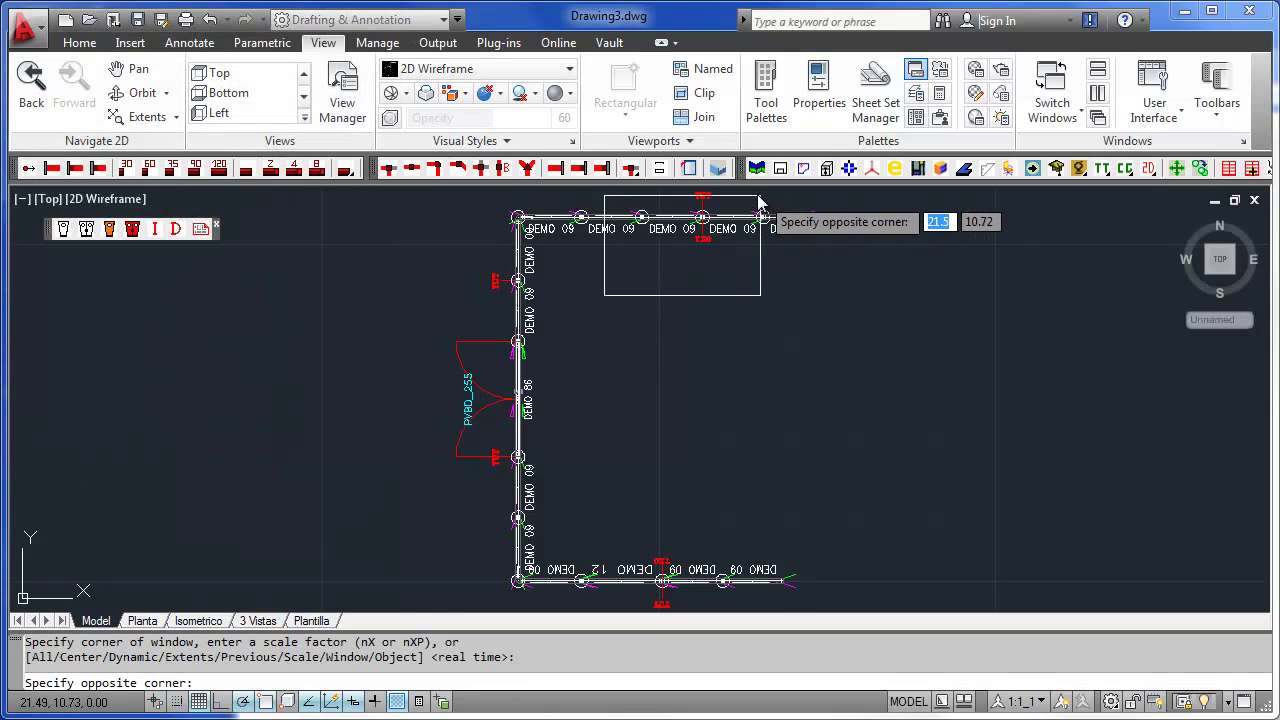
{"action": "left_click", "coordinate": [760, 203]}
{"action": "middle_click_drag", "start_coordinate": [700, 370], "coordinate": [930, 323]}
{"action": "scroll", "coordinate": [365, 480], "scroll_direction": "up", "scroll_amount": 1}
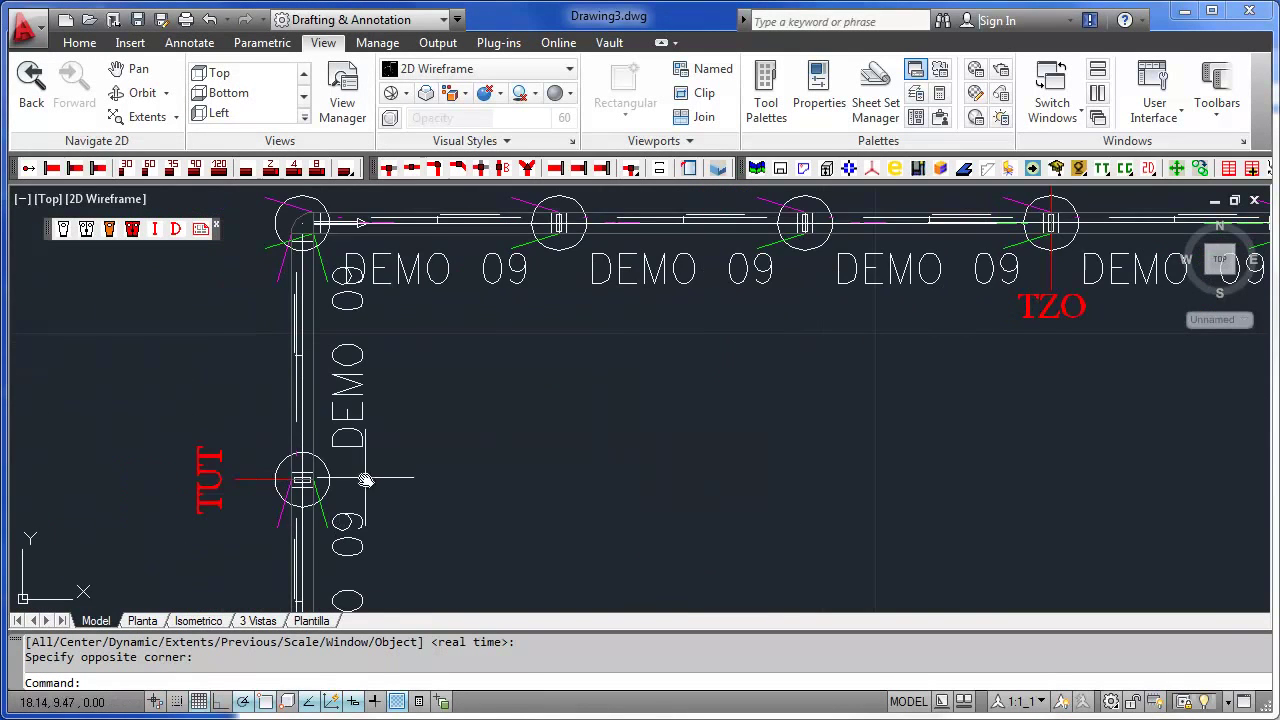
{"action": "middle_click_drag", "start_coordinate": [365, 480], "coordinate": [400, 180]}
{"action": "scroll", "coordinate": [400, 523], "scroll_direction": "up", "scroll_amount": 1}
{"action": "middle_click_drag", "start_coordinate": [400, 523], "coordinate": [466, 274]}
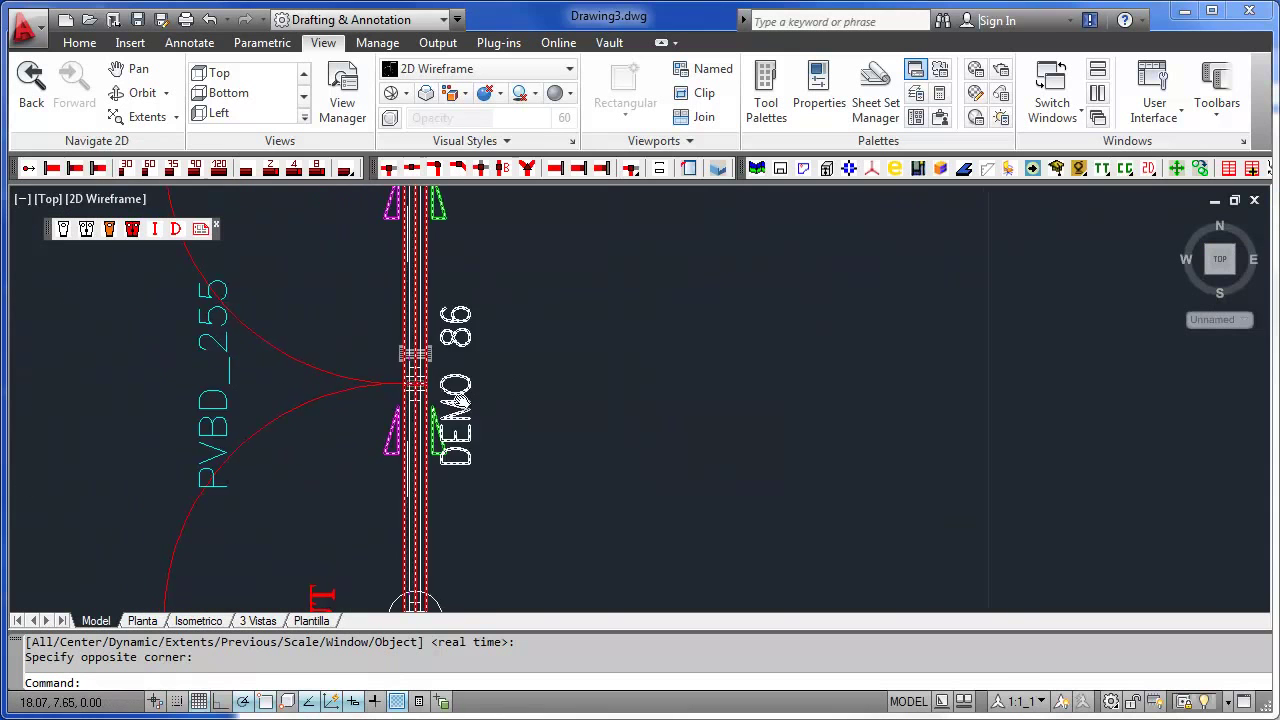
{"action": "scroll", "coordinate": [458, 400], "scroll_direction": "down", "scroll_amount": 2}
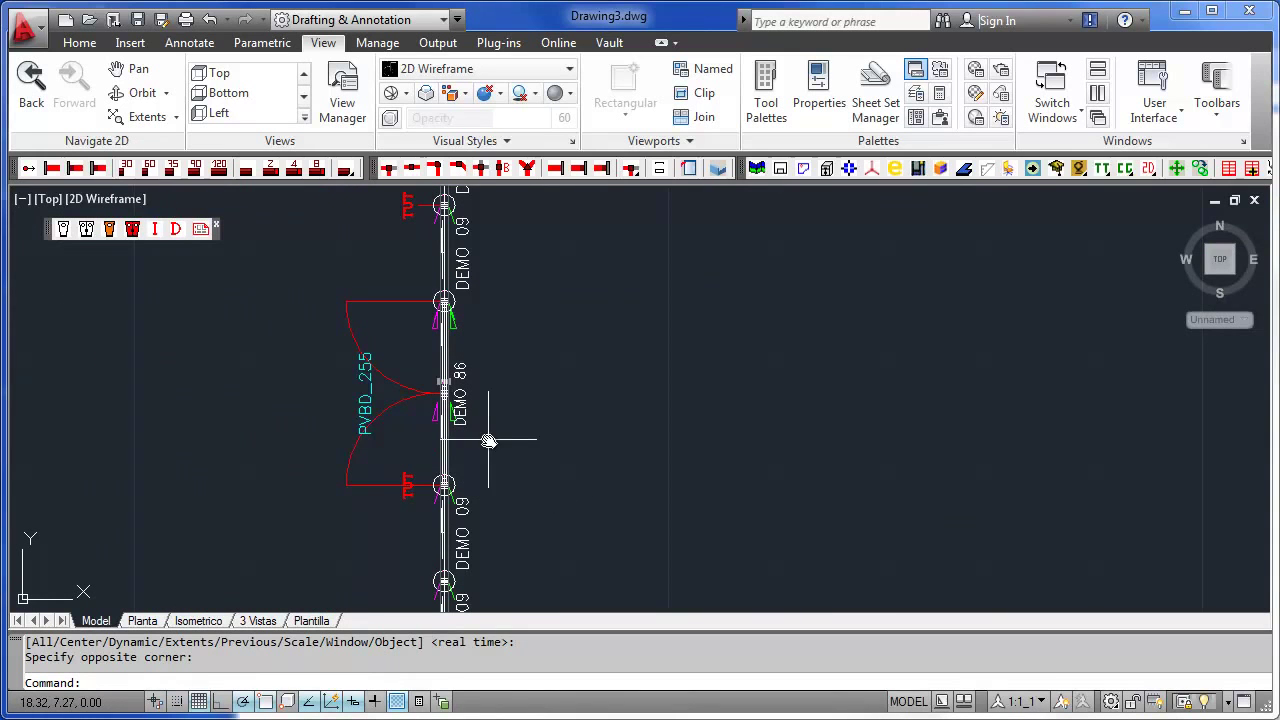
Show the full plan, turn to southeast isometric, zoom in, and select the bottom wall rail
{"action": "left_click", "coordinate": [1234, 280]}
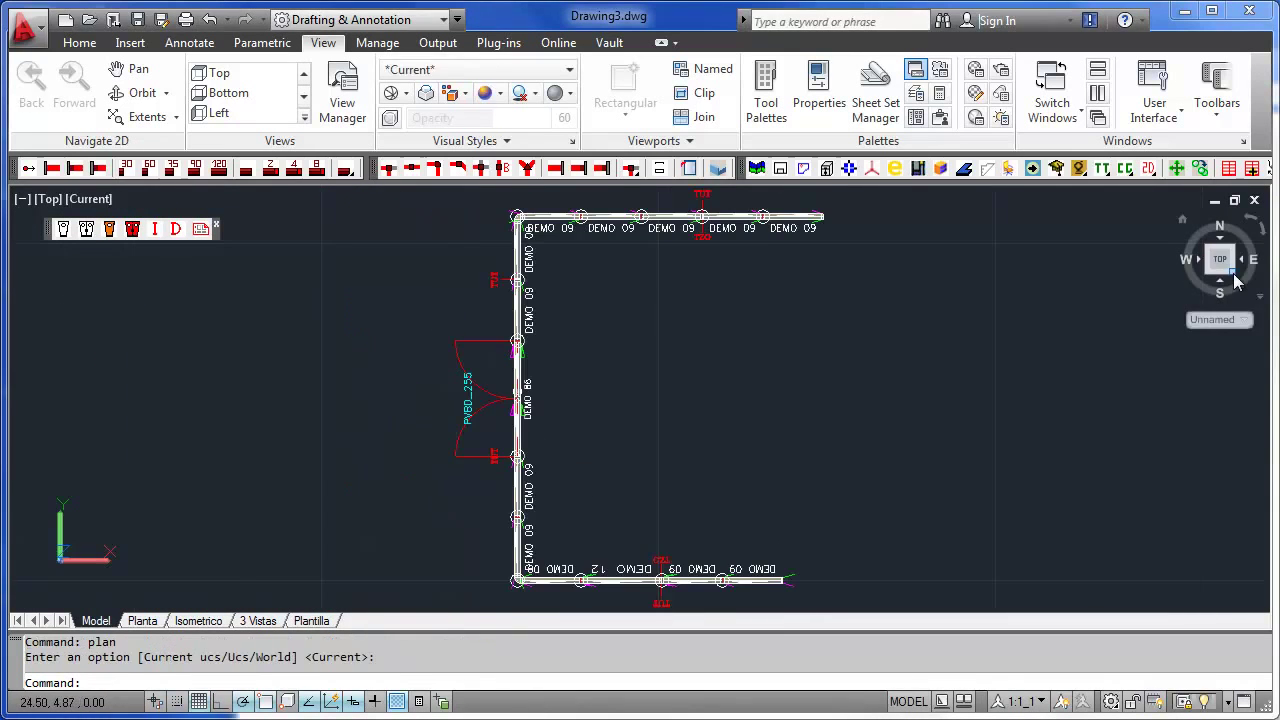
{"action": "left_click", "coordinate": [1234, 280]}
{"action": "scroll", "coordinate": [790, 475], "scroll_direction": "up", "scroll_amount": 2}
{"action": "scroll", "coordinate": [785, 455], "scroll_direction": "up", "scroll_amount": 3}
{"action": "scroll", "coordinate": [785, 455], "scroll_direction": "up", "scroll_amount": 3}
{"action": "left_click", "coordinate": [757, 455]}
Add the right wall frame to the selection, zoom along the top-rail ceiling channel, then open the Gerenciales catalog
{"action": "left_click", "coordinate": [965, 550]}
{"action": "scroll", "coordinate": [945, 530], "scroll_direction": "down", "scroll_amount": 2}
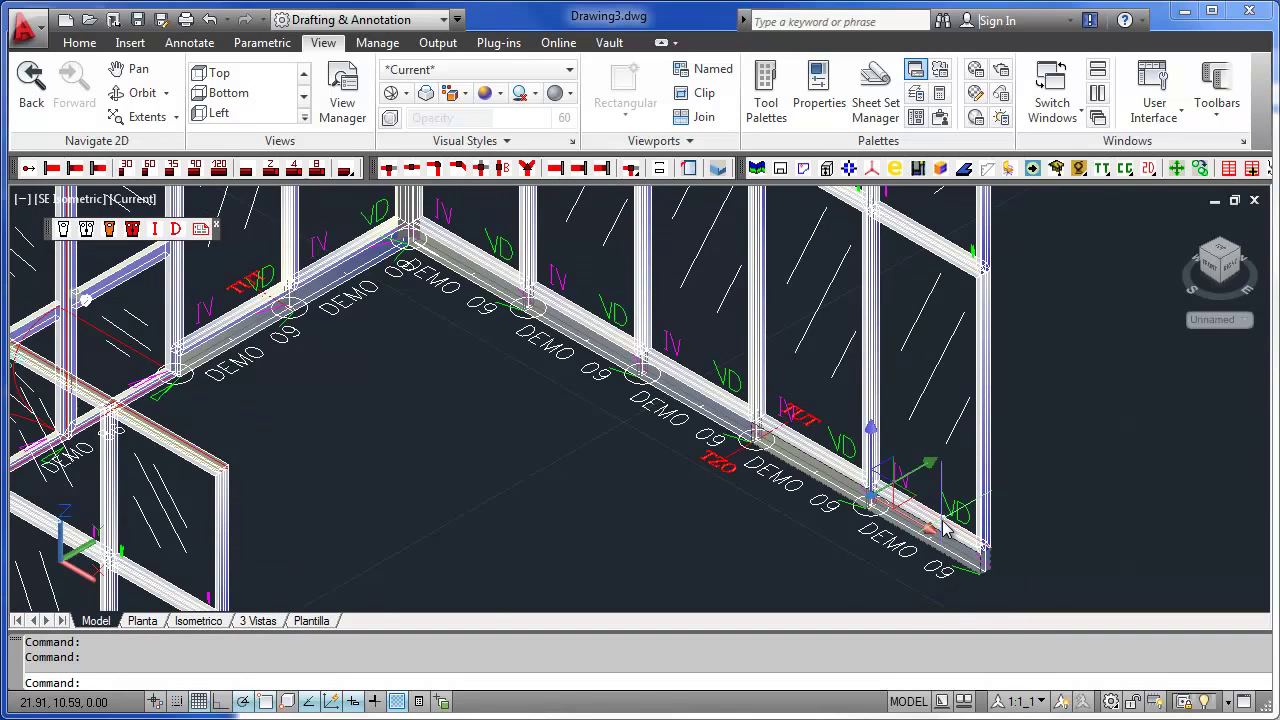
{"action": "scroll", "coordinate": [945, 530], "scroll_direction": "down", "scroll_amount": 3}
{"action": "scroll", "coordinate": [860, 410], "scroll_direction": "up", "scroll_amount": 3}
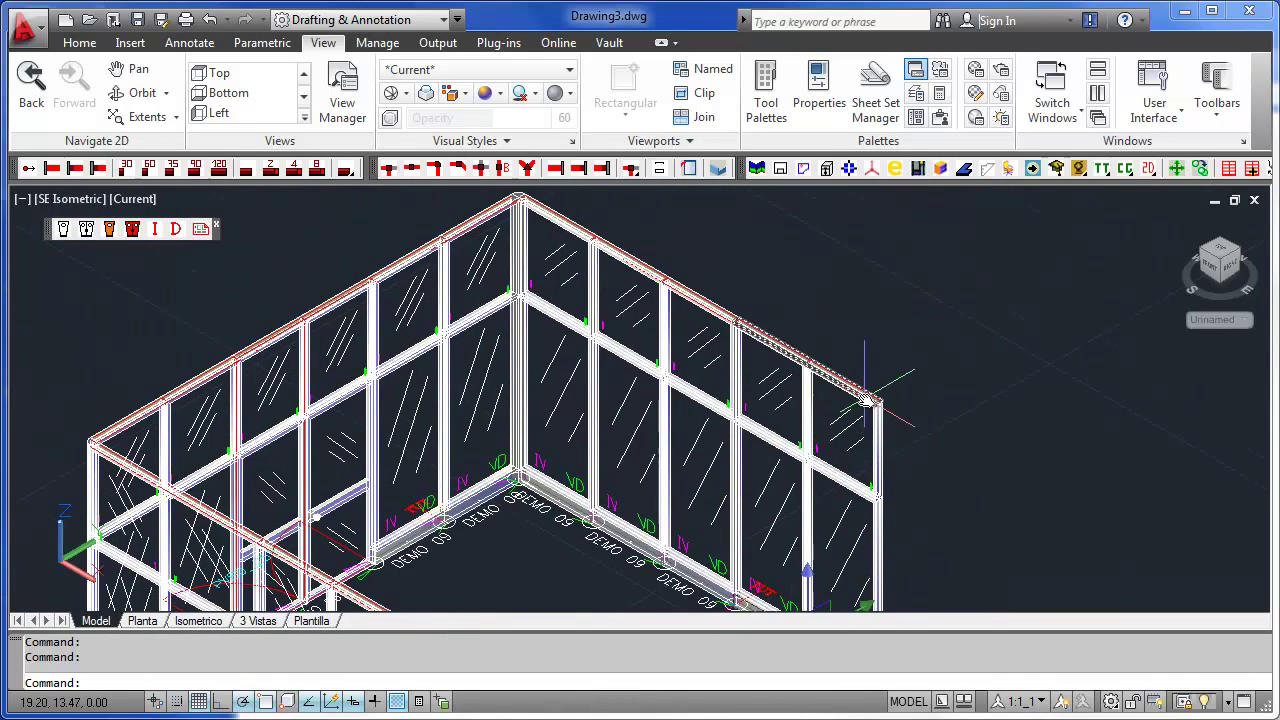
{"action": "scroll", "coordinate": [865, 400], "scroll_direction": "up", "scroll_amount": 2}
{"action": "scroll", "coordinate": [872, 390], "scroll_direction": "up", "scroll_amount": 2}
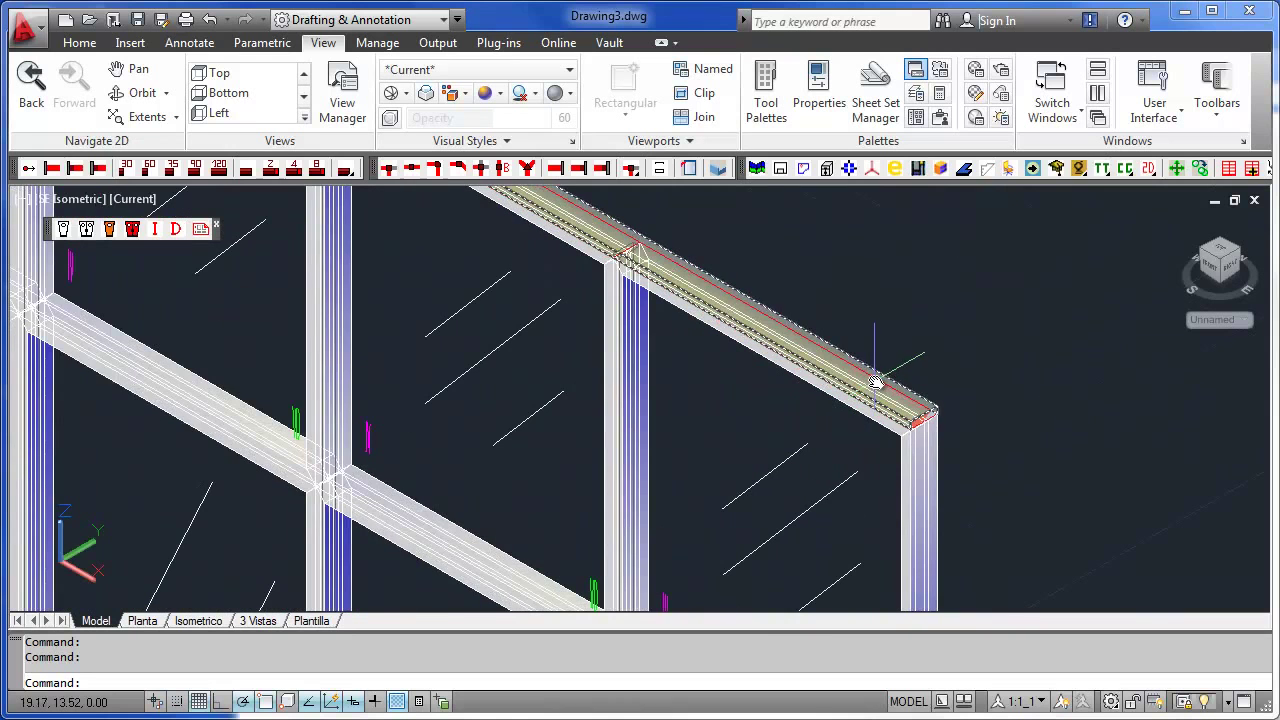
{"action": "scroll", "coordinate": [766, 435], "scroll_direction": "up", "scroll_amount": 1}
{"action": "scroll", "coordinate": [766, 435], "scroll_direction": "down", "scroll_amount": 2}
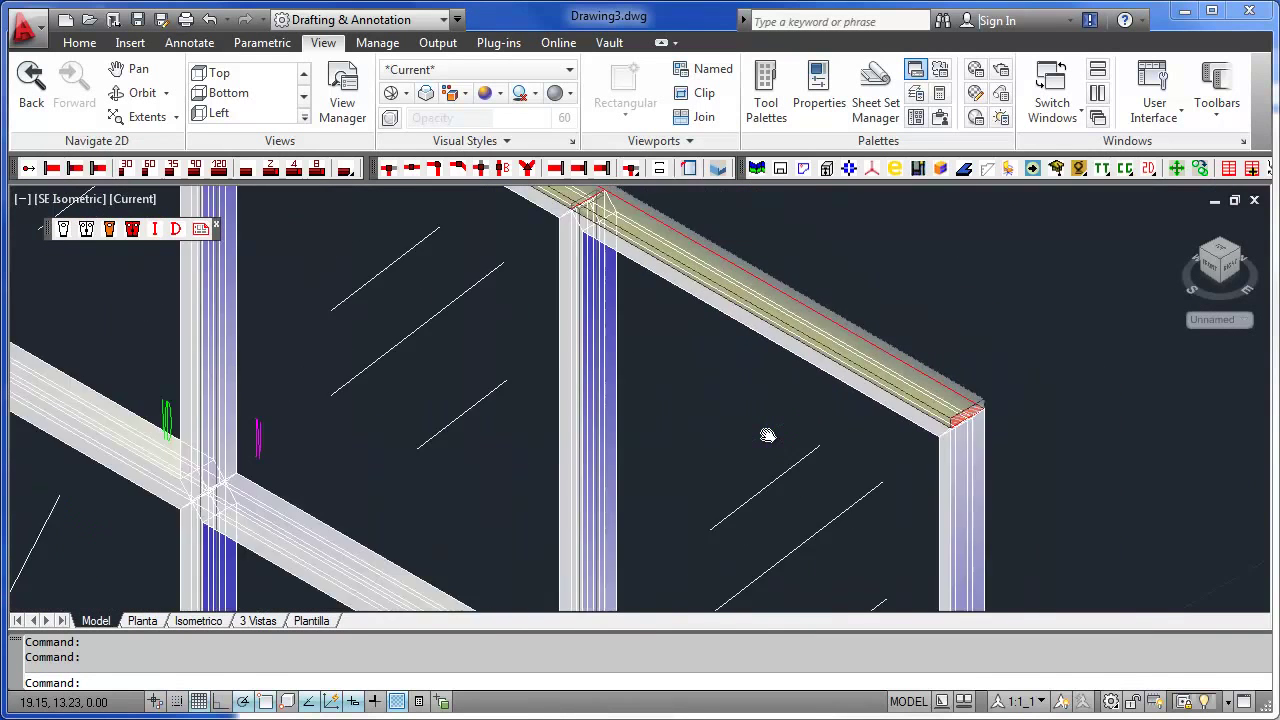
{"action": "scroll", "coordinate": [766, 420], "scroll_direction": "down", "scroll_amount": 1}
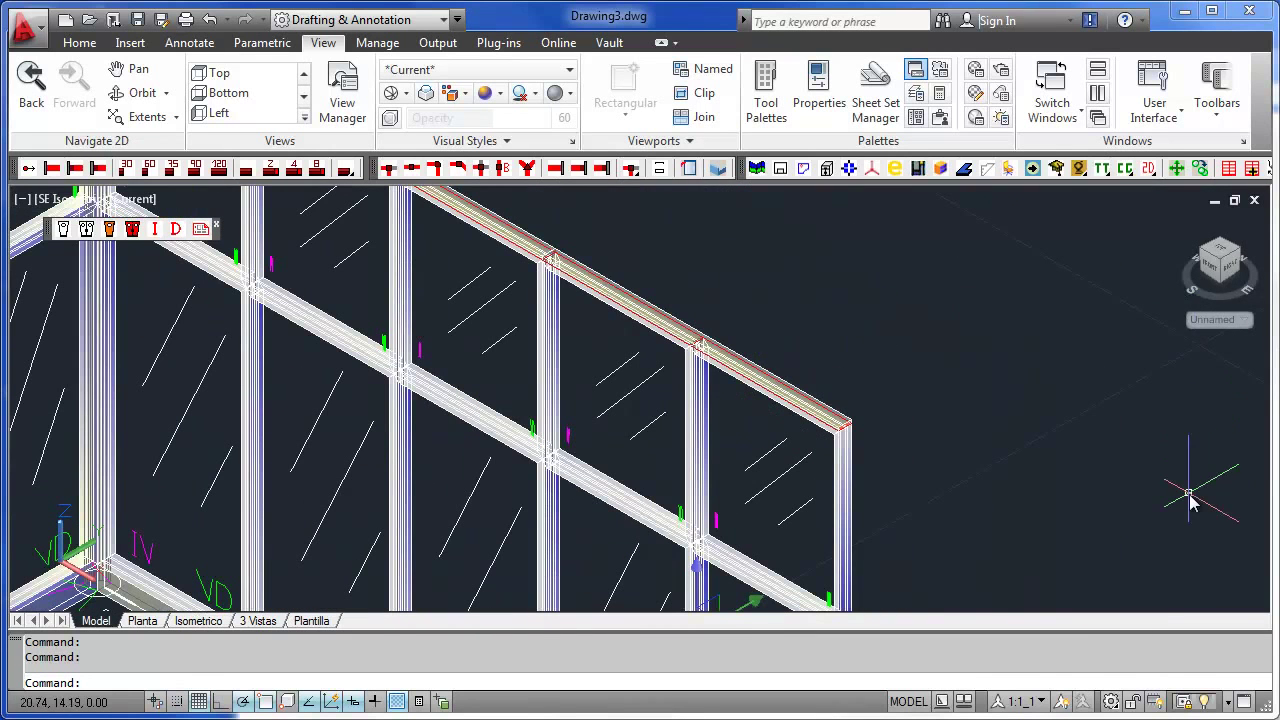
{"action": "left_click", "coordinate": [1078, 168]}
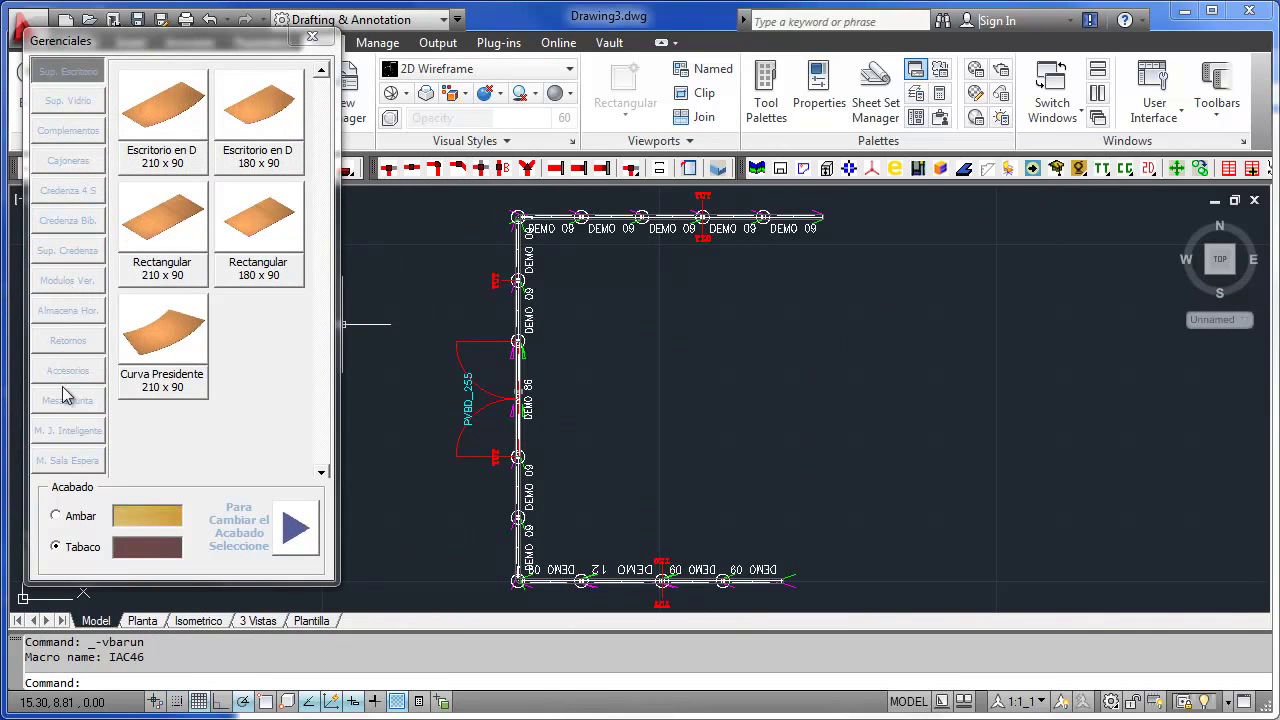
Insert the 8-seat 240x120 rectangular meeting table
{"action": "left_click", "coordinate": [64, 402]}
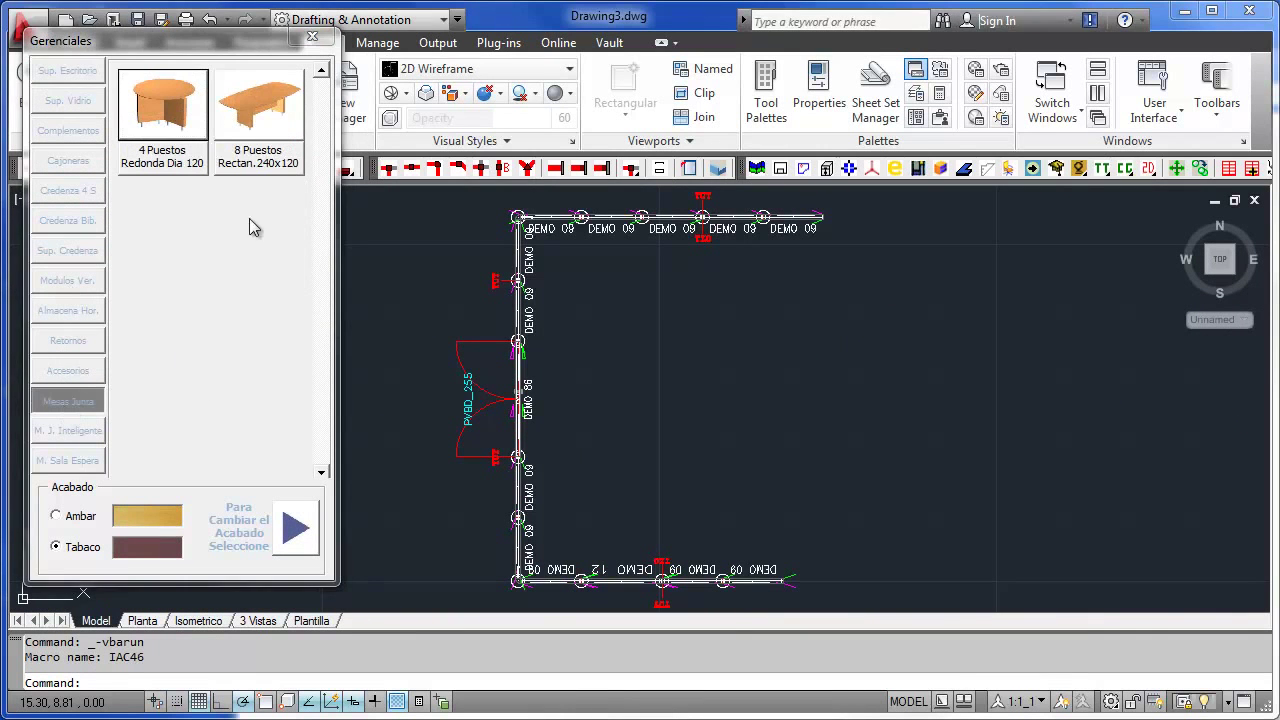
{"action": "left_click", "coordinate": [272, 122]}
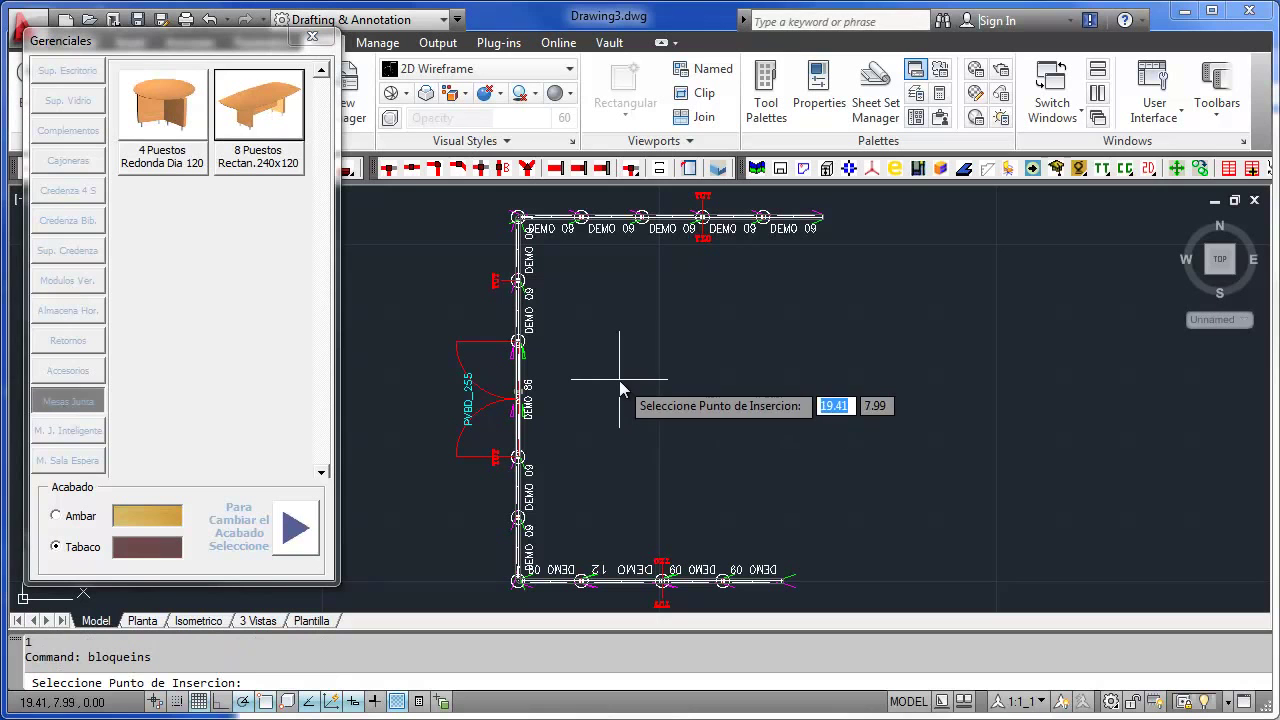
{"action": "type", "text": "1"}
{"action": "key", "text": "Return"}
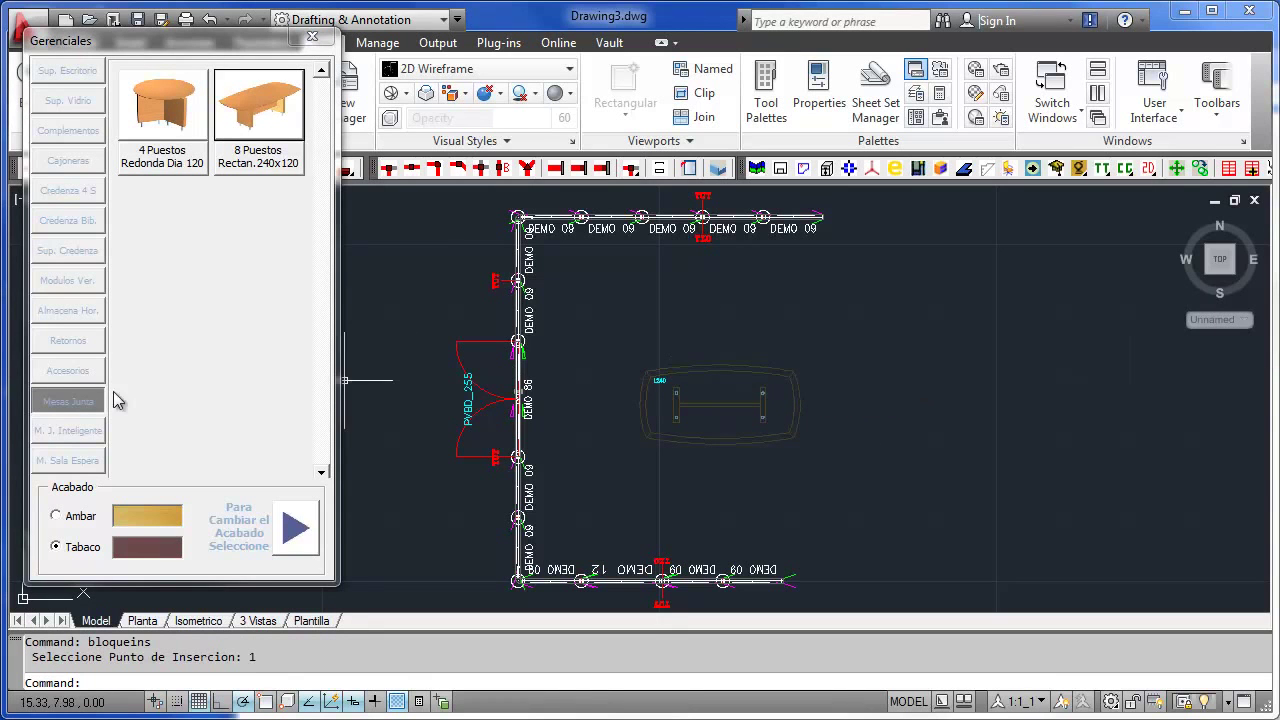
Place a Basurera waste bin in the room and a Papelera Escritorio on the table
{"action": "left_click", "coordinate": [86, 371]}
{"action": "left_click", "coordinate": [252, 126]}
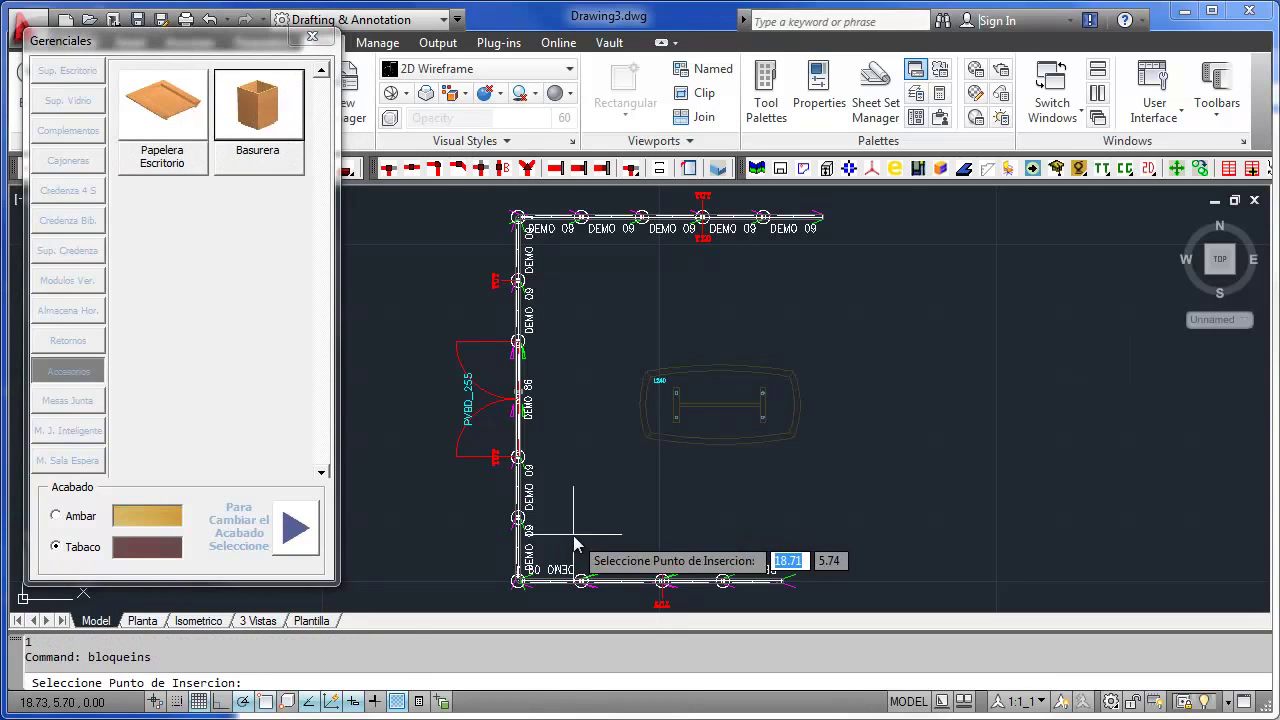
{"action": "left_click", "coordinate": [587, 528]}
{"action": "left_click", "coordinate": [680, 412]}
{"action": "key", "text": "Return"}
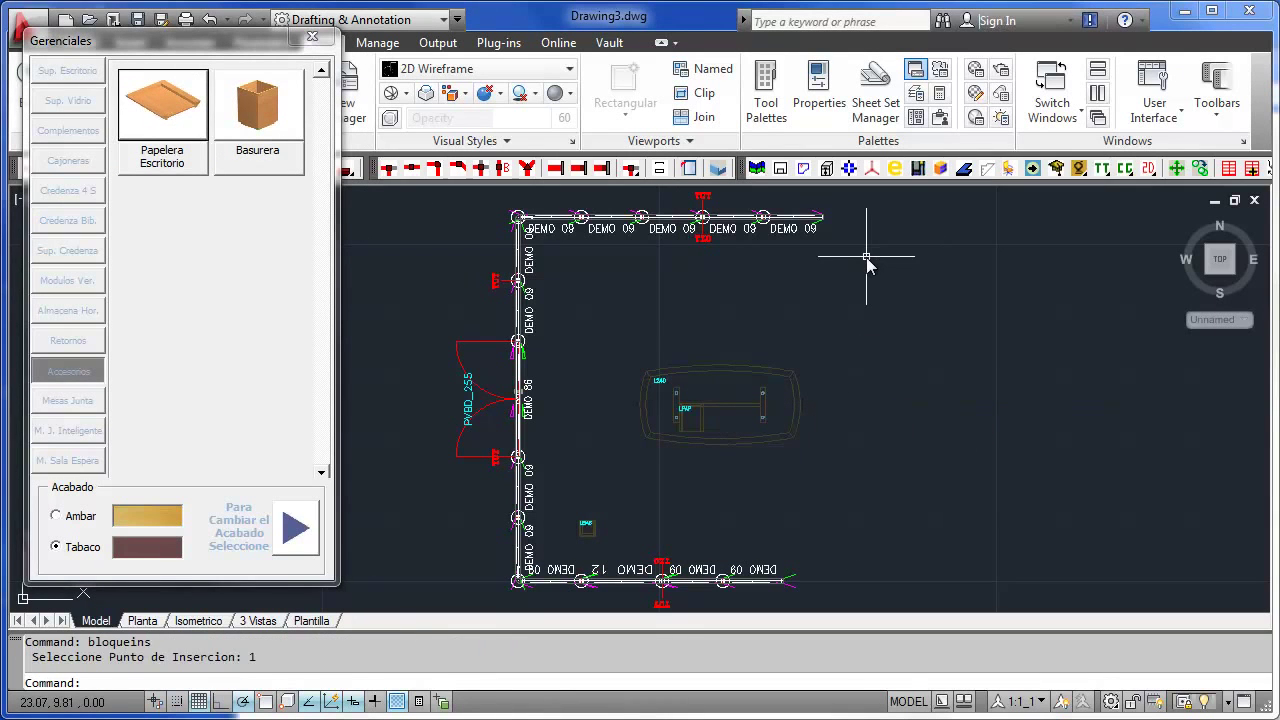
Place 4 Puertas credenzas under the top wall and along the bottom wall
{"action": "left_click", "coordinate": [68, 190]}
{"action": "left_click", "coordinate": [277, 152]}
{"action": "left_click", "coordinate": [702, 216]}
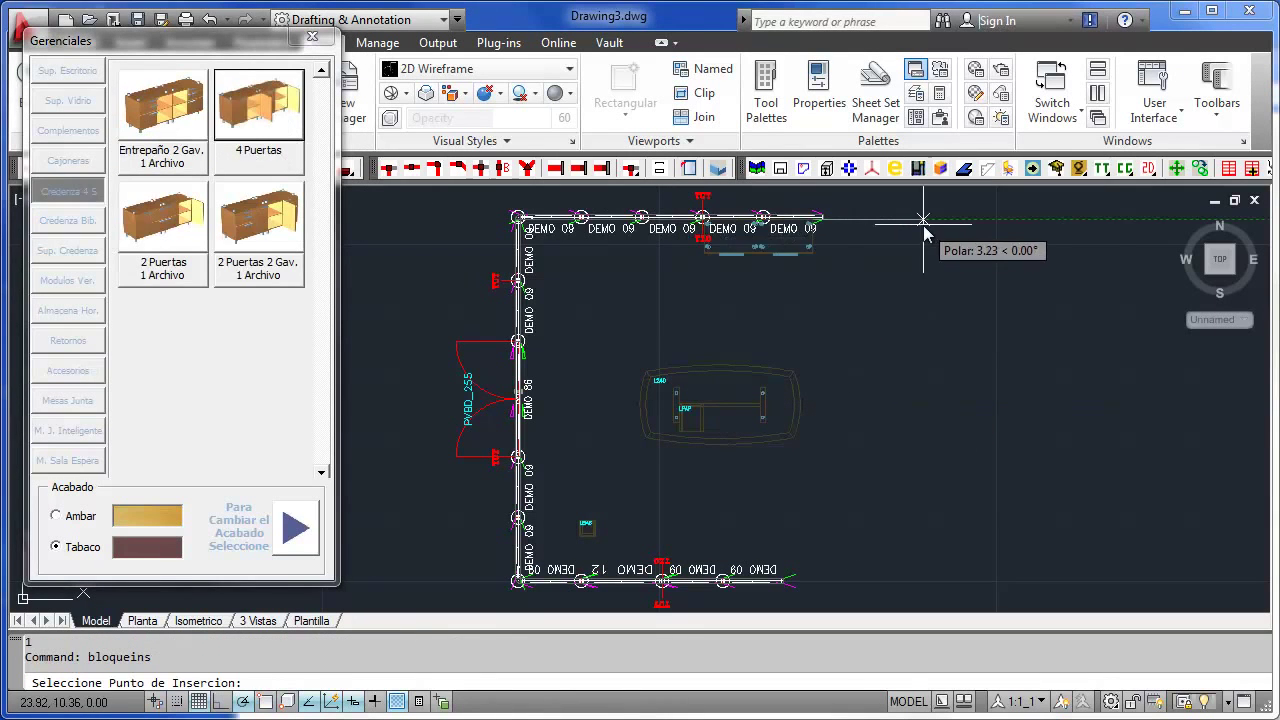
{"action": "left_click", "coordinate": [920, 222]}
{"action": "left_click", "coordinate": [268, 128]}
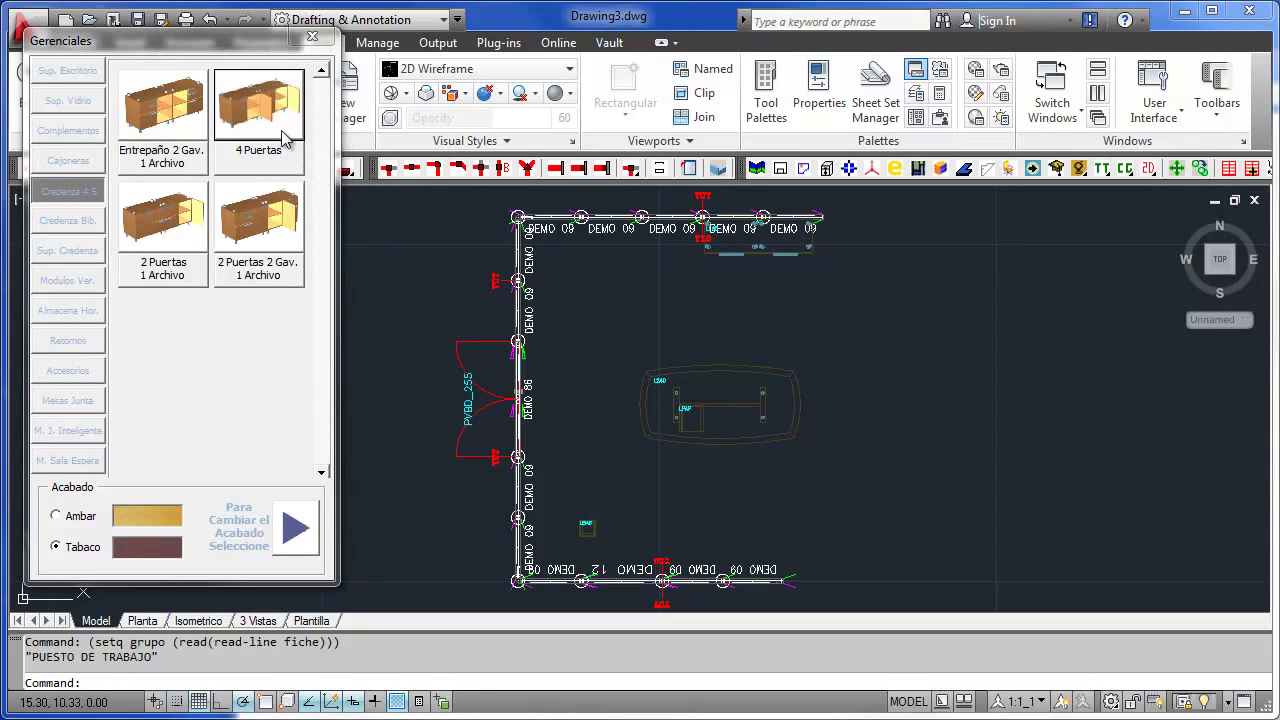
{"action": "left_click", "coordinate": [722, 580]}
{"action": "left_click", "coordinate": [585, 582]}
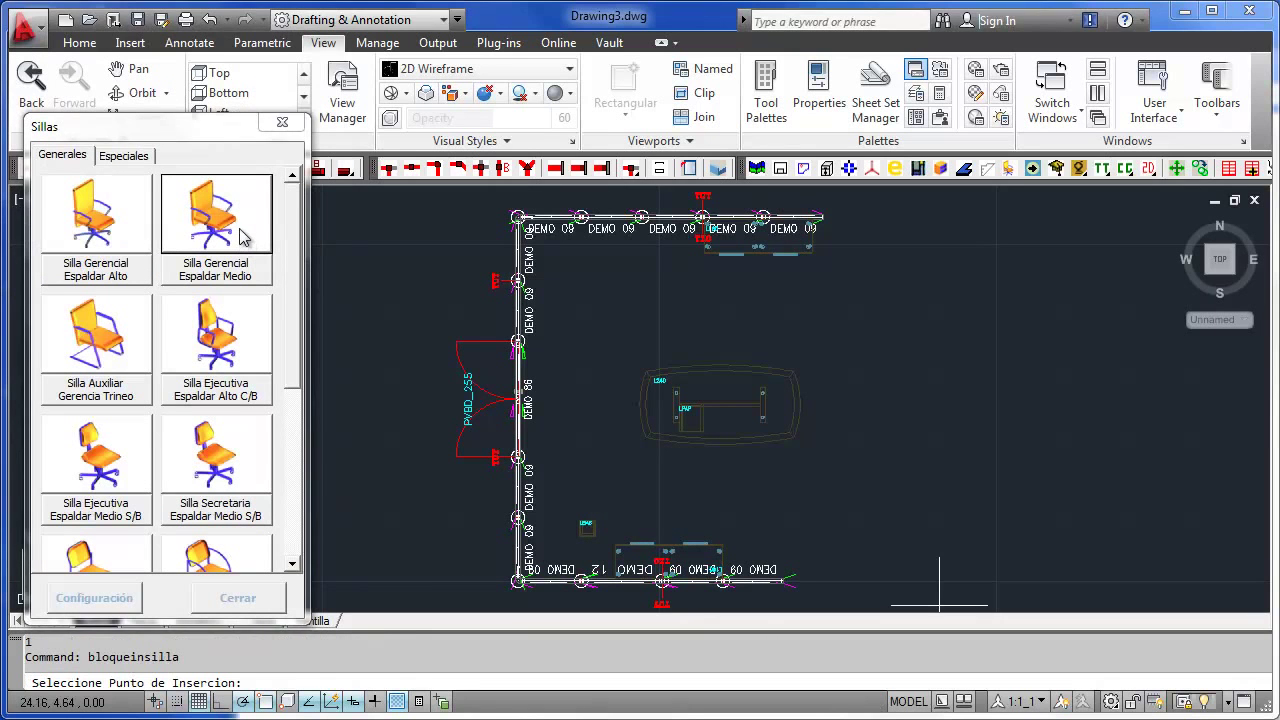
Insert Silla Gerencial Espaldar Medio chairs on the left and right of the table
{"action": "left_click", "coordinate": [243, 237]}
{"action": "left_click", "coordinate": [787, 403]}
{"action": "left_click", "coordinate": [822, 415]}
{"action": "key", "text": "Return"}
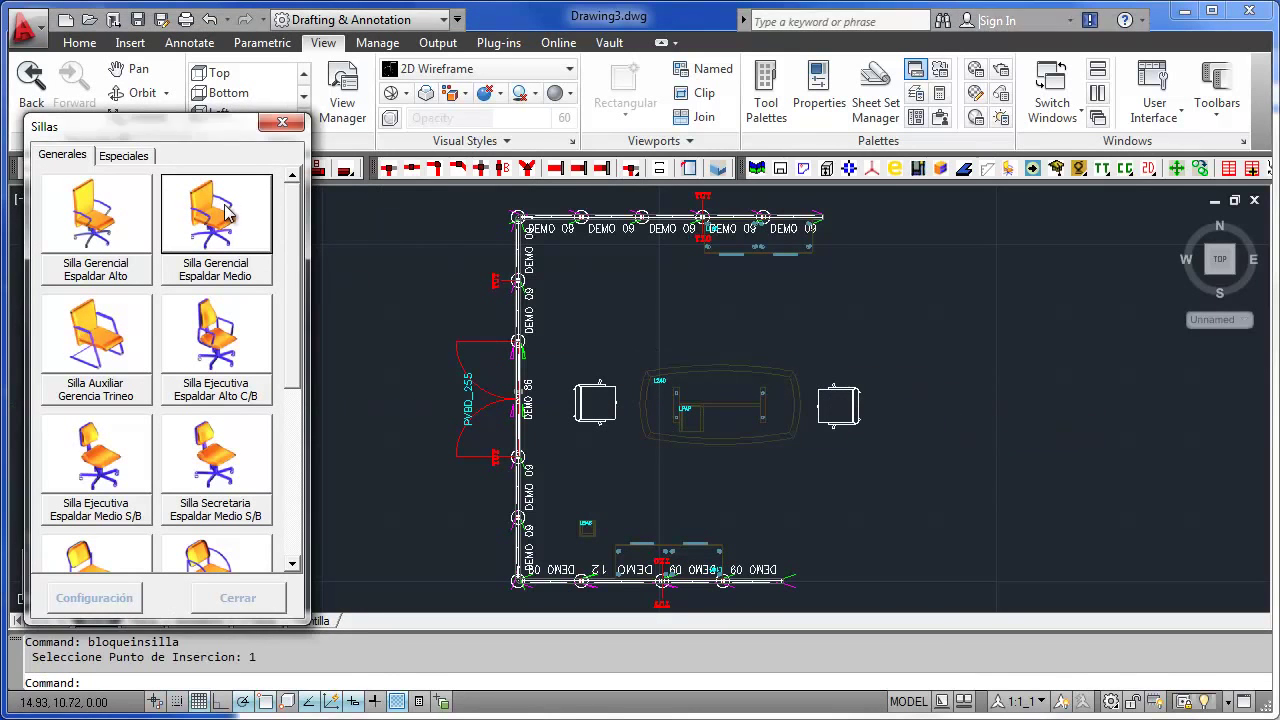
Place two angled chairs above the table, at its upper-left and upper-right
{"action": "left_click", "coordinate": [228, 227]}
{"action": "left_click", "coordinate": [662, 318]}
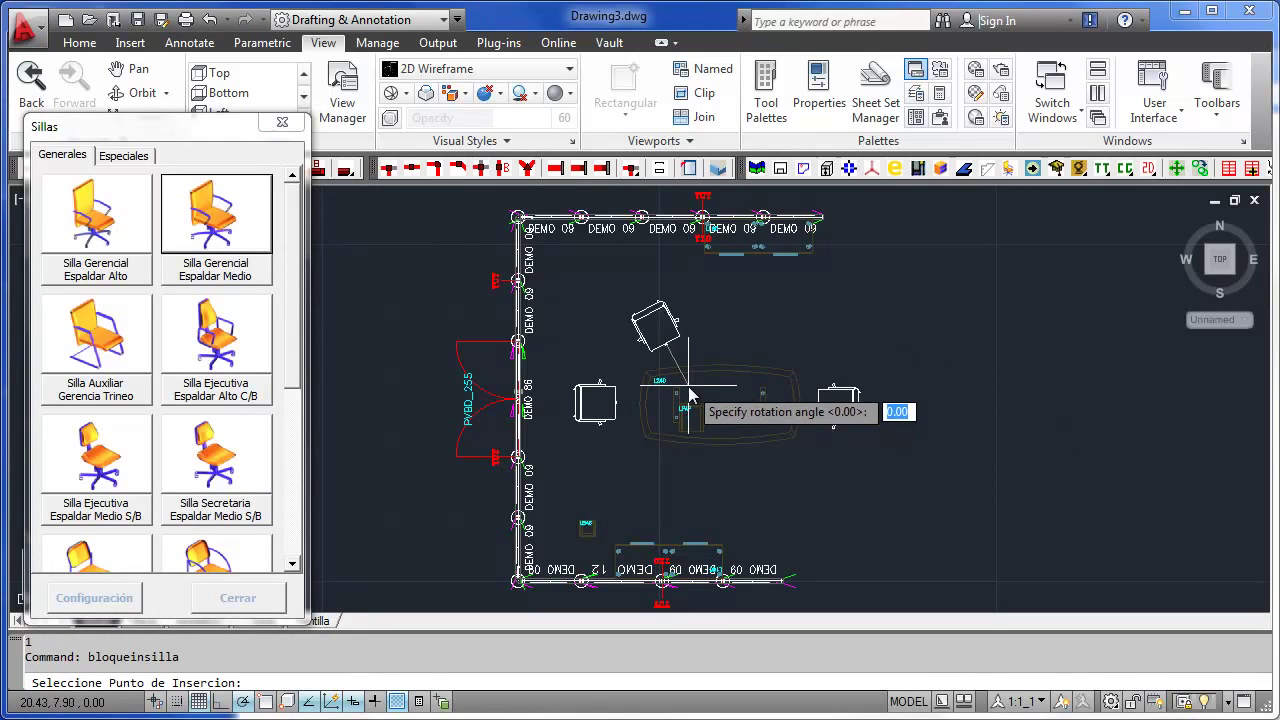
{"action": "left_click", "coordinate": [700, 400]}
{"action": "left_click", "coordinate": [250, 228]}
{"action": "left_click", "coordinate": [780, 335]}
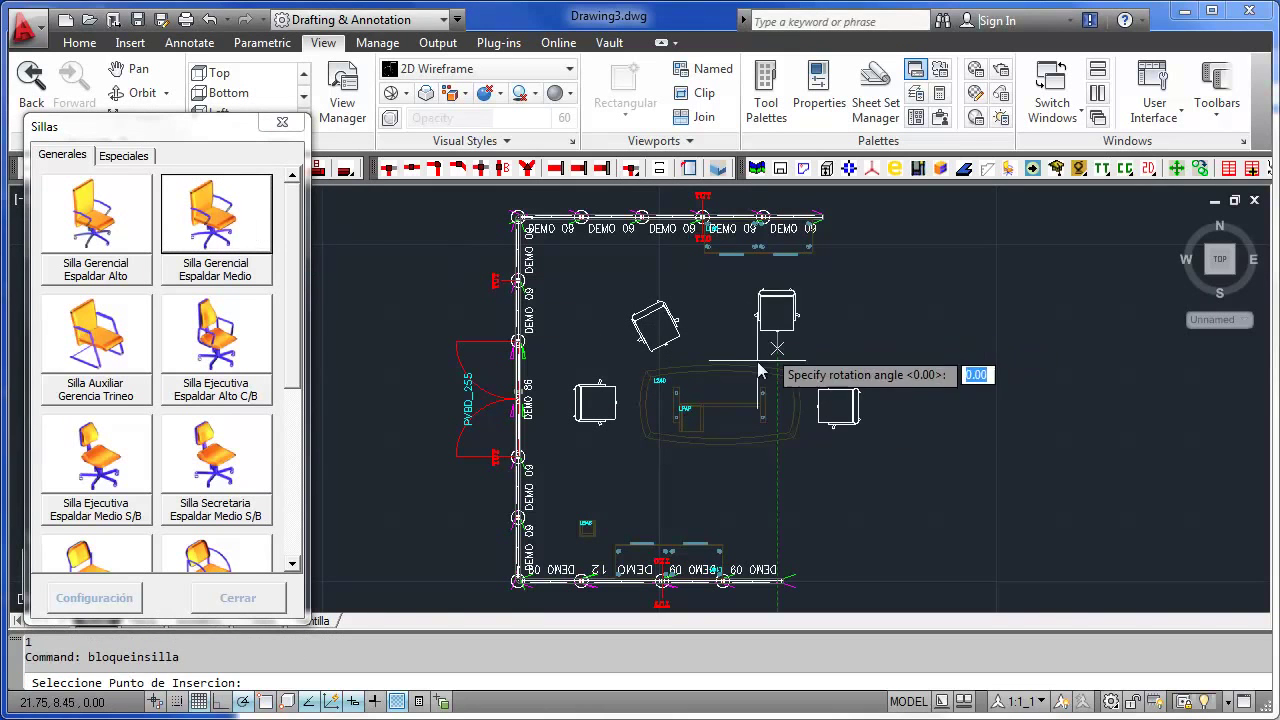
{"action": "left_click", "coordinate": [754, 380]}
Mirror the two upper chairs below the table's midline, keep the originals, and orbit to 3D
{"action": "type", "text": "mi"}
{"action": "key", "text": "Return"}
{"action": "left_click", "coordinate": [830, 368]}
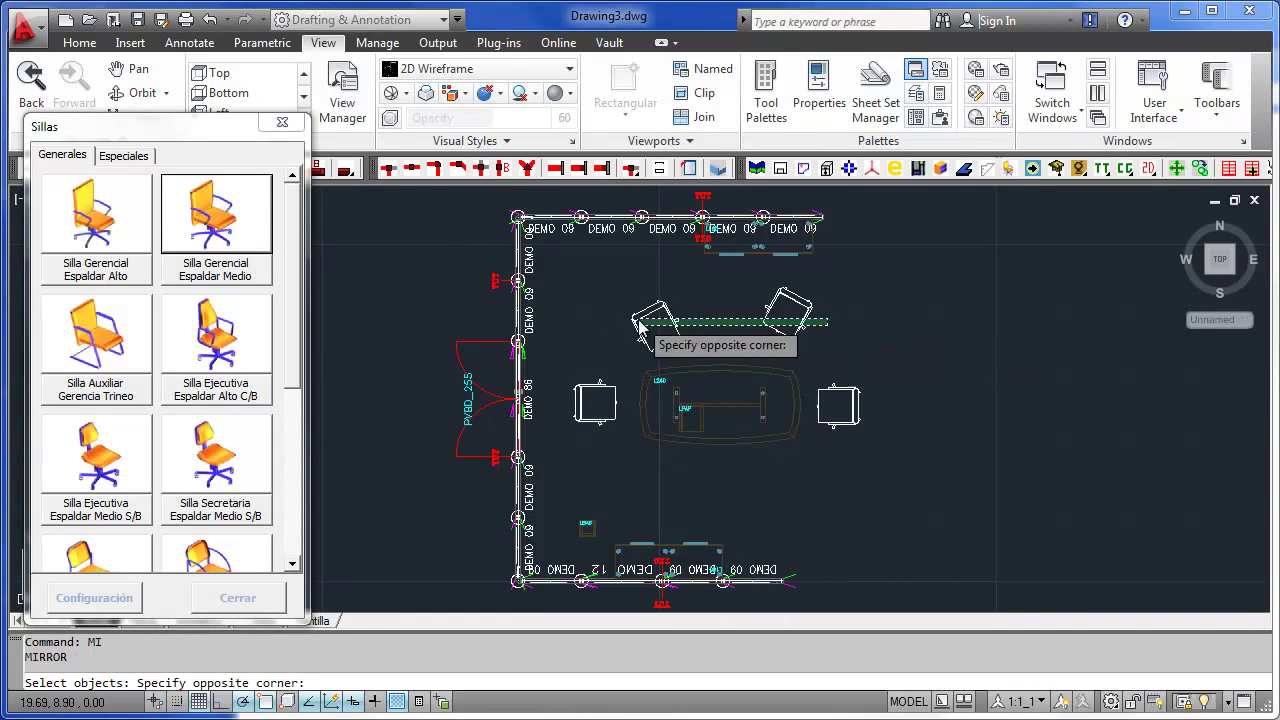
{"action": "left_click", "coordinate": [590, 274]}
{"action": "key", "text": "Return"}
{"action": "left_click", "coordinate": [614, 404]}
{"action": "left_click", "coordinate": [943, 412]}
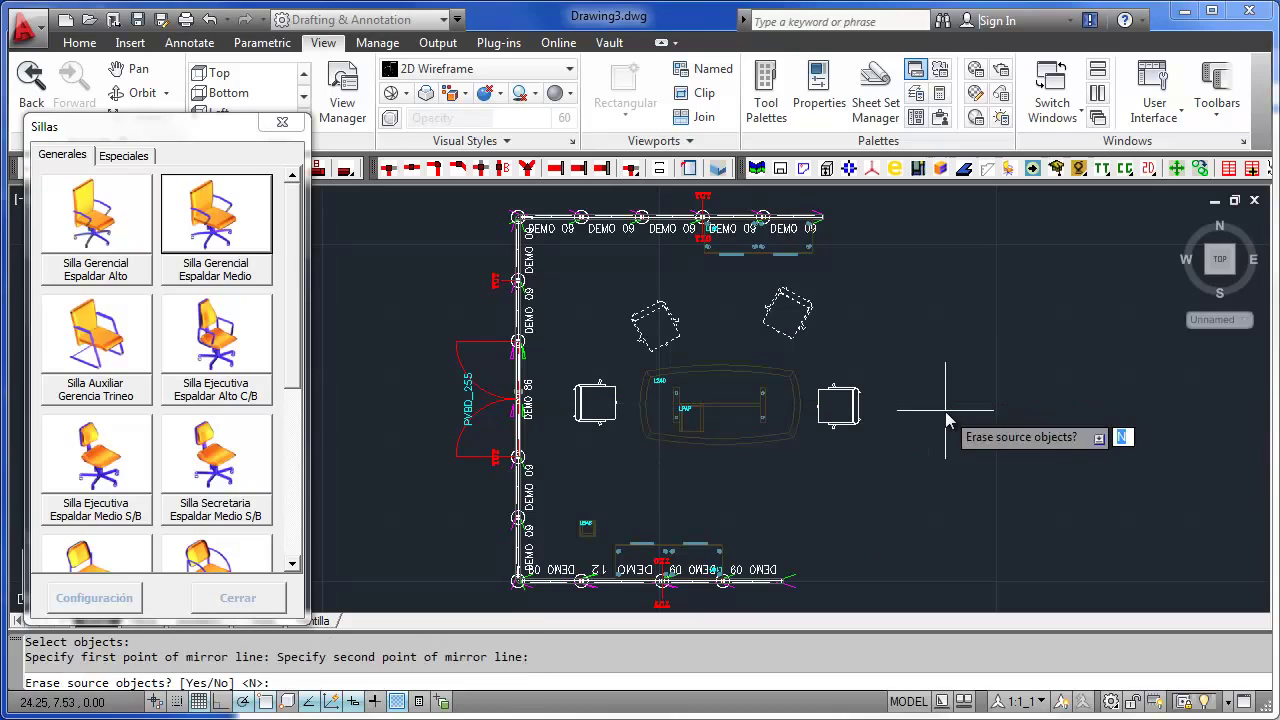
{"action": "key", "text": "Return"}
{"action": "mouse_move", "coordinate": [746, 430]}
{"action": "middle_mouse_down", "text": "shift"}
{"action": "mouse_move", "coordinate": [705, 333]}
{"action": "mouse_move", "coordinate": [833, 323]}
{"action": "middle_mouse_up", "text": "shift"}
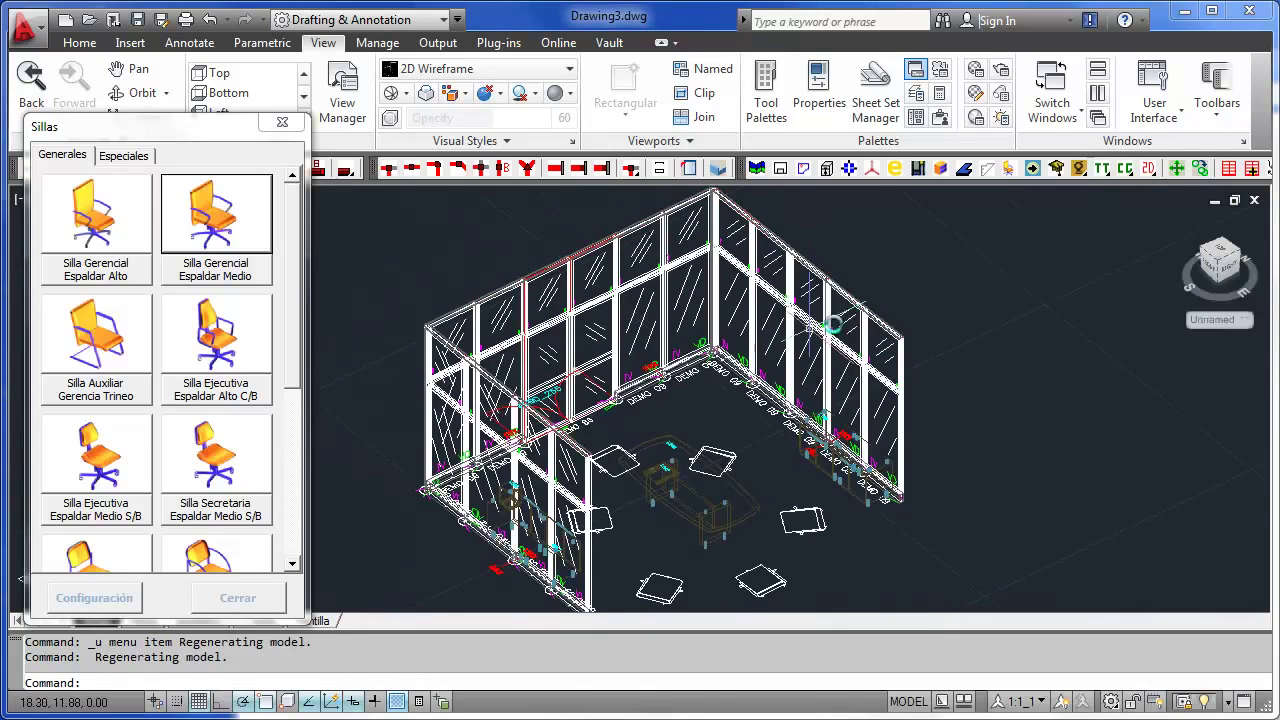
Regenerate so the chairs show as 3D models, then apply Warm-Cool face shading
{"action": "left_click", "coordinate": [1149, 192]}
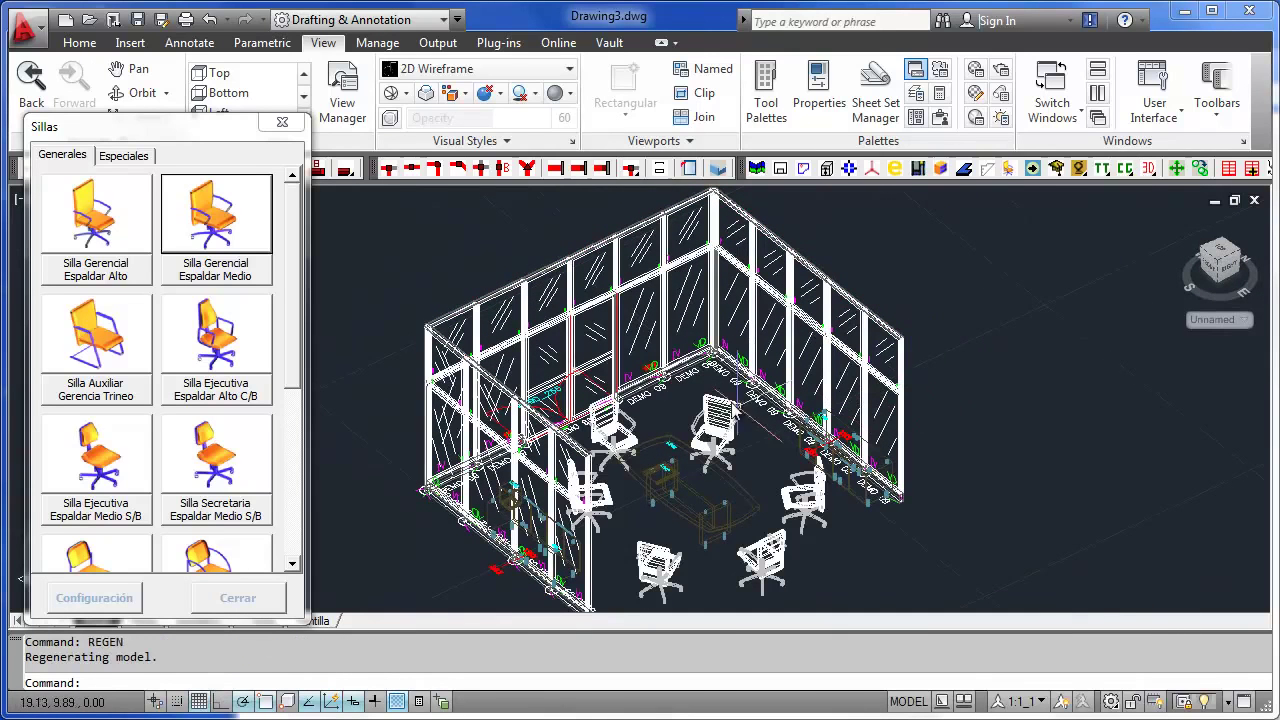
{"action": "left_click", "coordinate": [500, 93]}
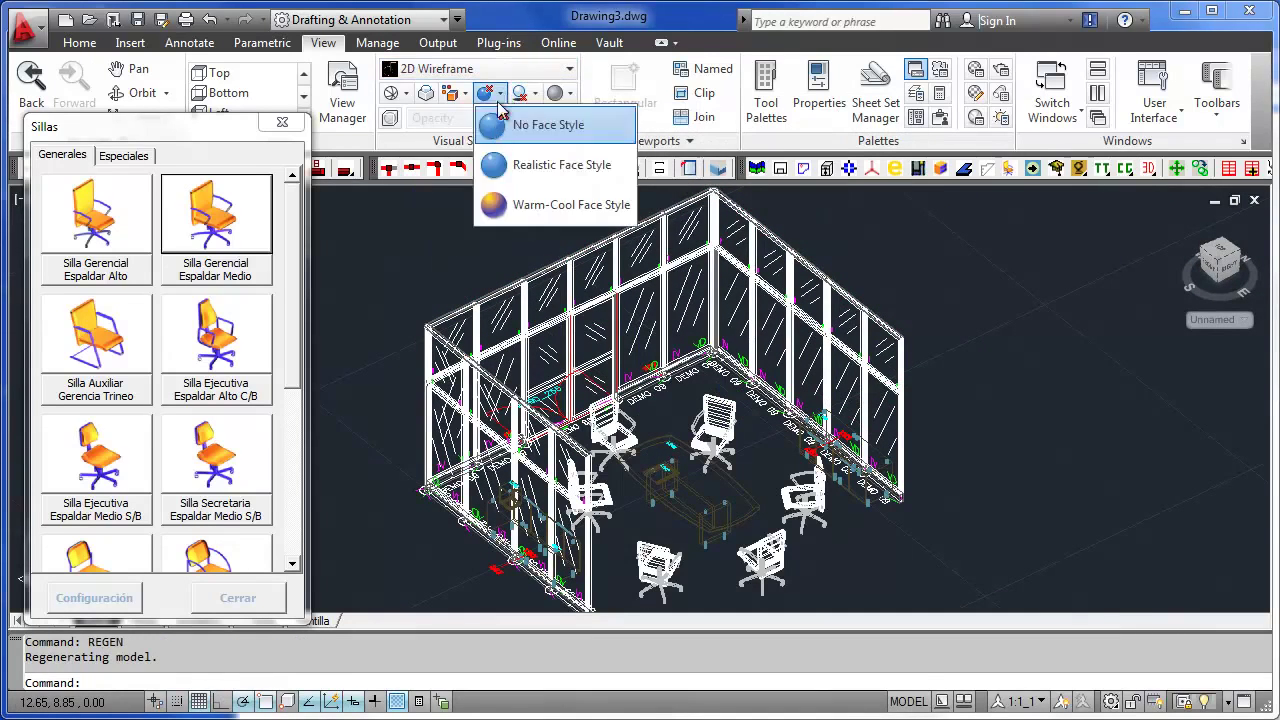
{"action": "left_click", "coordinate": [526, 206]}
{"action": "mouse_move", "coordinate": [775, 495]}
{"action": "middle_mouse_down", "text": "shift"}
{"action": "mouse_move", "coordinate": [862, 515]}
{"action": "mouse_move", "coordinate": [700, 450]}
{"action": "middle_mouse_up", "text": "shift"}
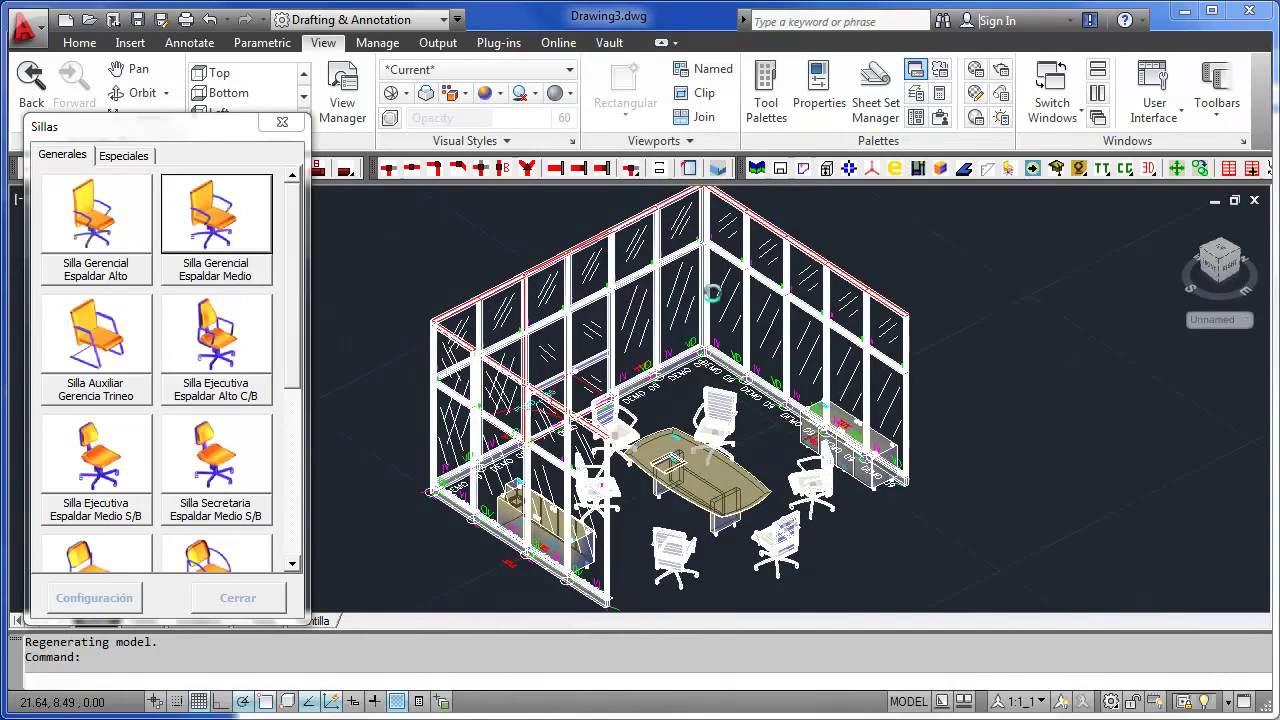
Change to another face shading, orbit to a frontal view, and pick Conceptual visual style
{"action": "left_click", "coordinate": [500, 93]}
{"action": "left_click", "coordinate": [510, 140]}
{"action": "mouse_move", "coordinate": [780, 440]}
{"action": "middle_mouse_down", "text": "shift"}
{"action": "mouse_move", "coordinate": [692, 432]}
{"action": "mouse_move", "coordinate": [822, 455]}
{"action": "middle_mouse_up", "text": "shift"}
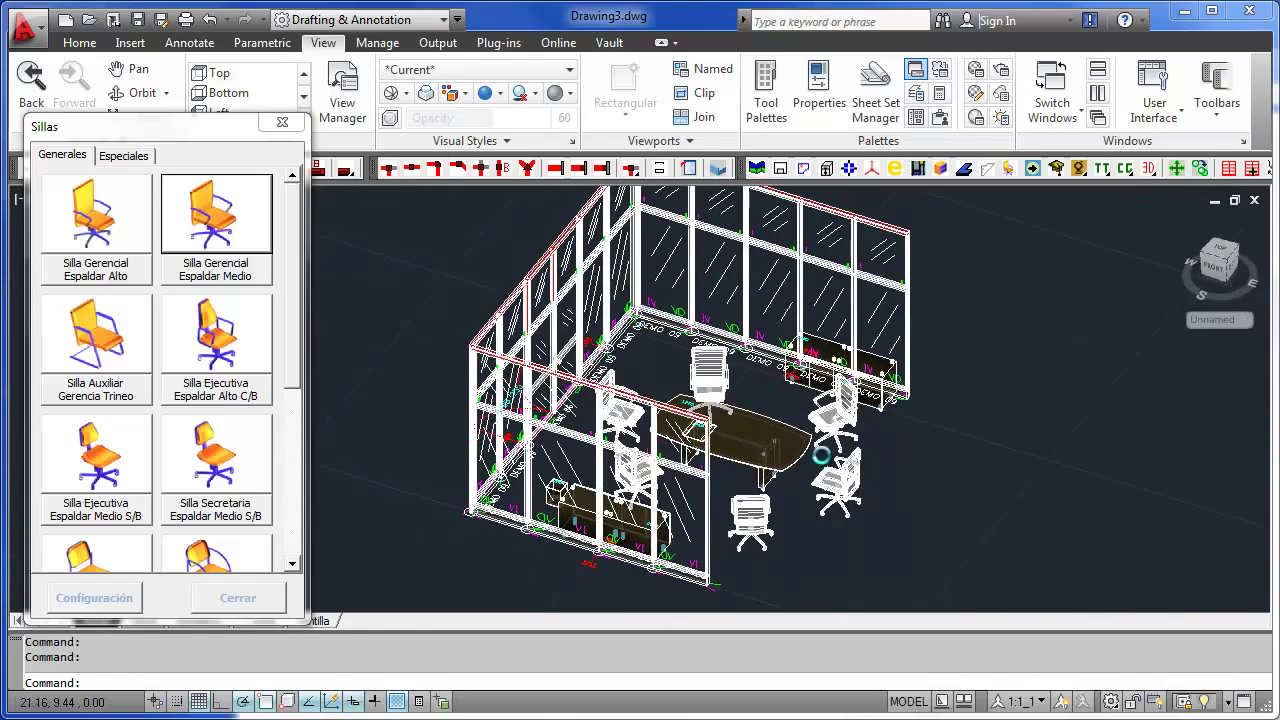
{"action": "left_click", "coordinate": [475, 68]}
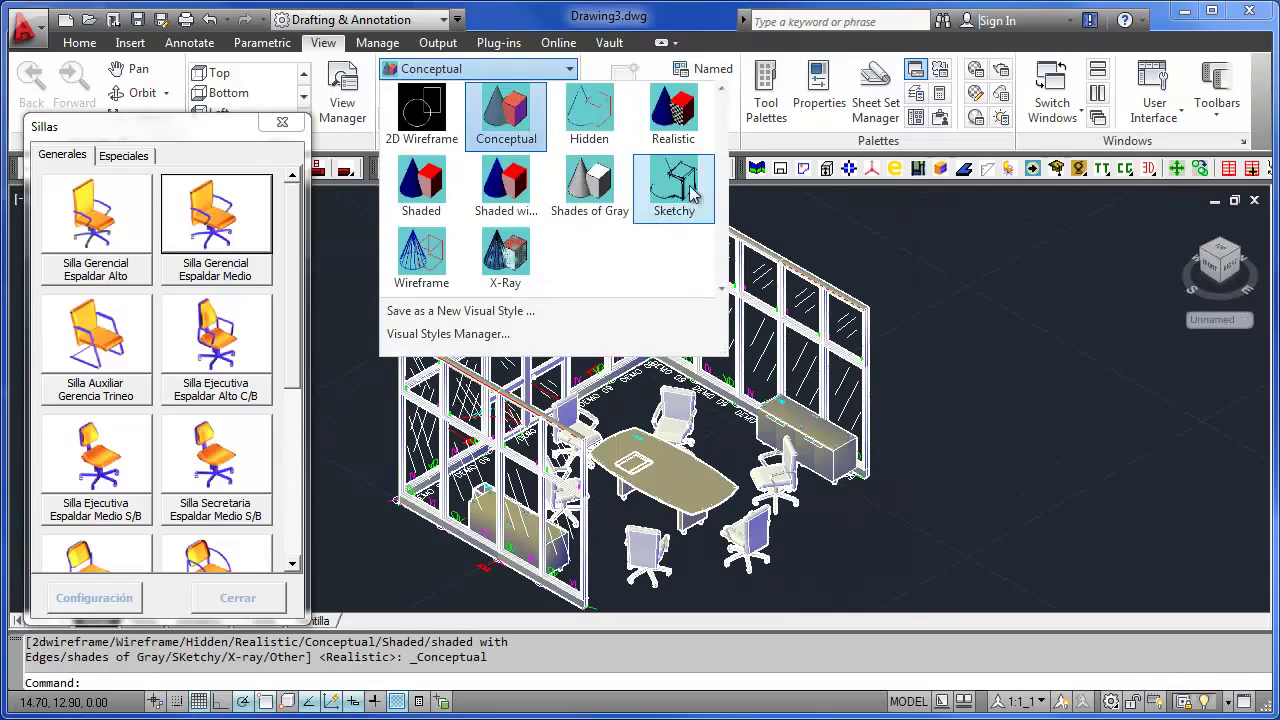
Apply the Realistic visual style, then zoom in and orbit around the table to inspect furniture
{"action": "left_click", "coordinate": [673, 112]}
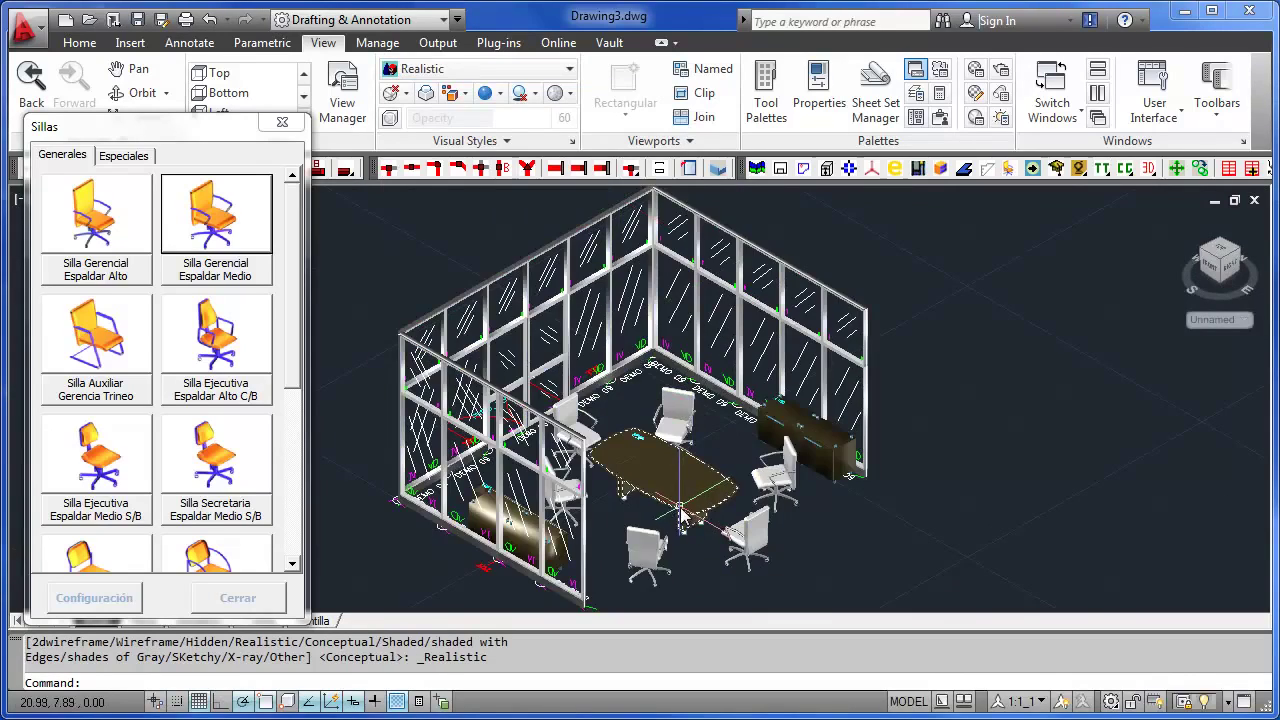
{"action": "left_click_drag", "start_coordinate": [703, 519], "coordinate": [656, 498]}
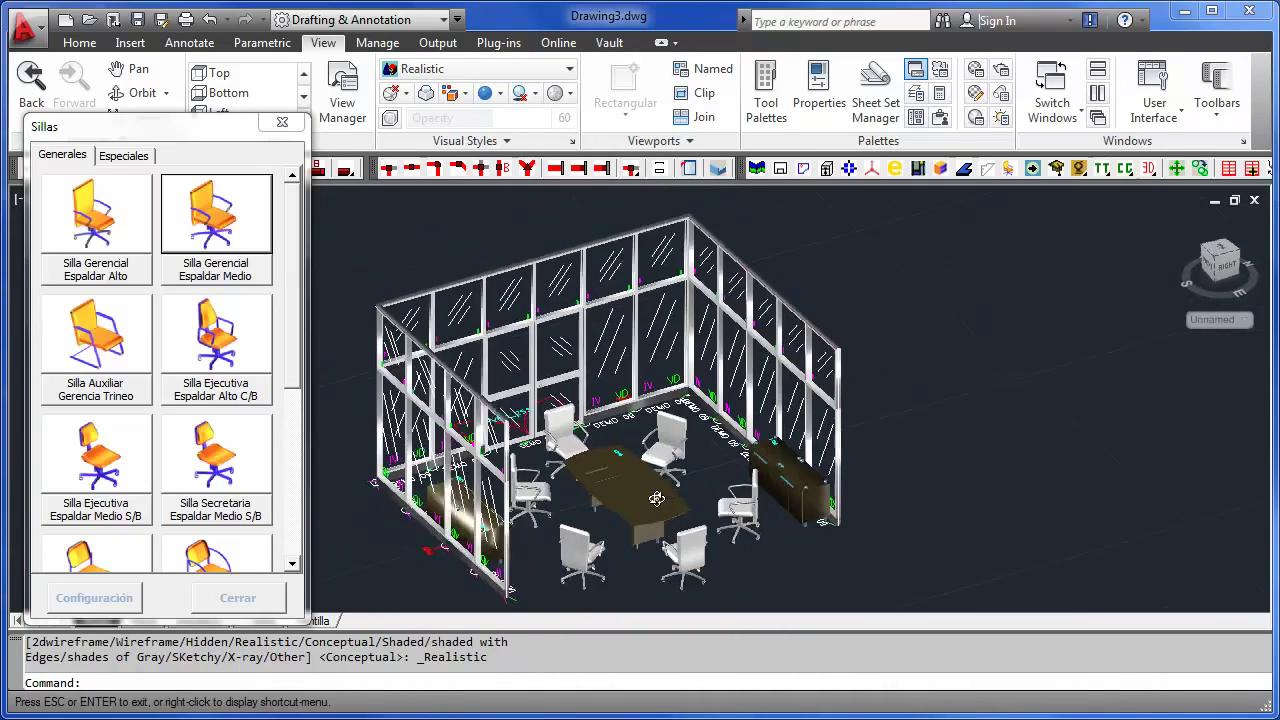
{"action": "key", "text": "Escape"}
{"action": "scroll", "coordinate": [660, 494], "scroll_direction": "up", "scroll_amount": 2}
{"action": "scroll", "coordinate": [675, 482], "scroll_direction": "up", "scroll_amount": 2}
{"action": "scroll", "coordinate": [690, 470], "scroll_direction": "up", "scroll_amount": 2}
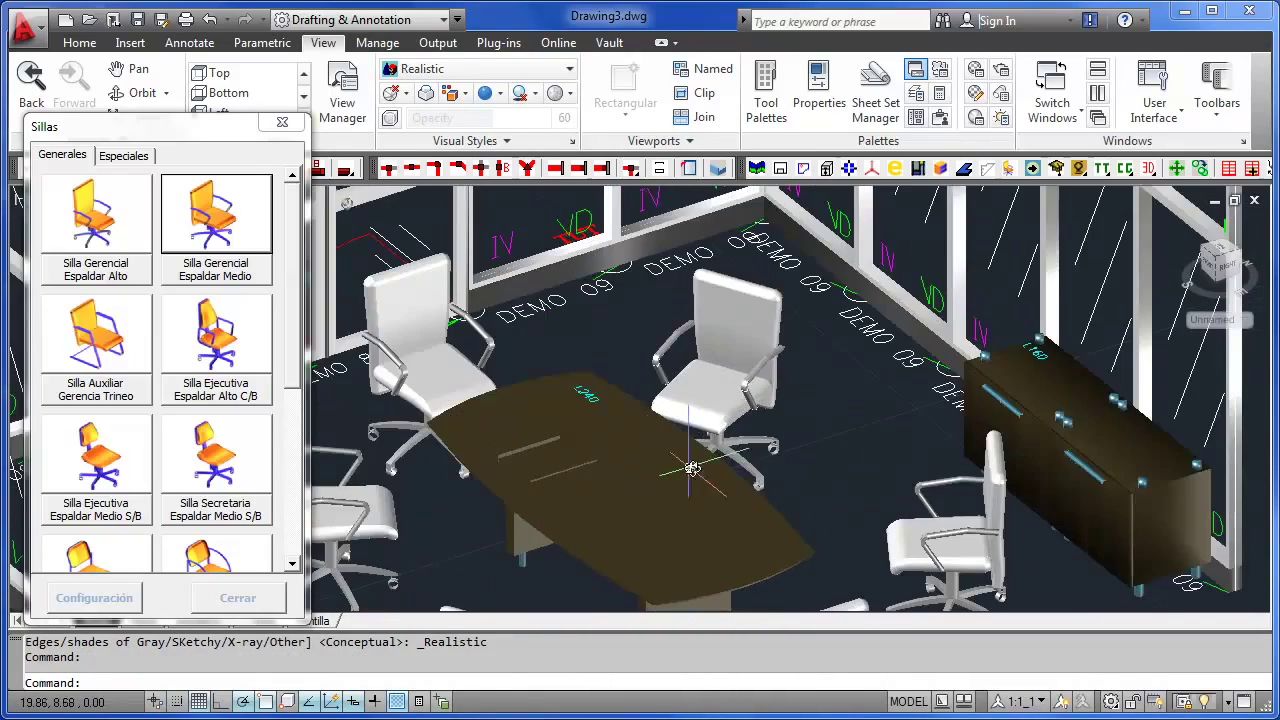
{"action": "mouse_move", "coordinate": [719, 463]}
{"action": "left_mouse_down"}
{"action": "mouse_move", "coordinate": [771, 453]}
{"action": "mouse_move", "coordinate": [590, 463]}
{"action": "left_mouse_up"}
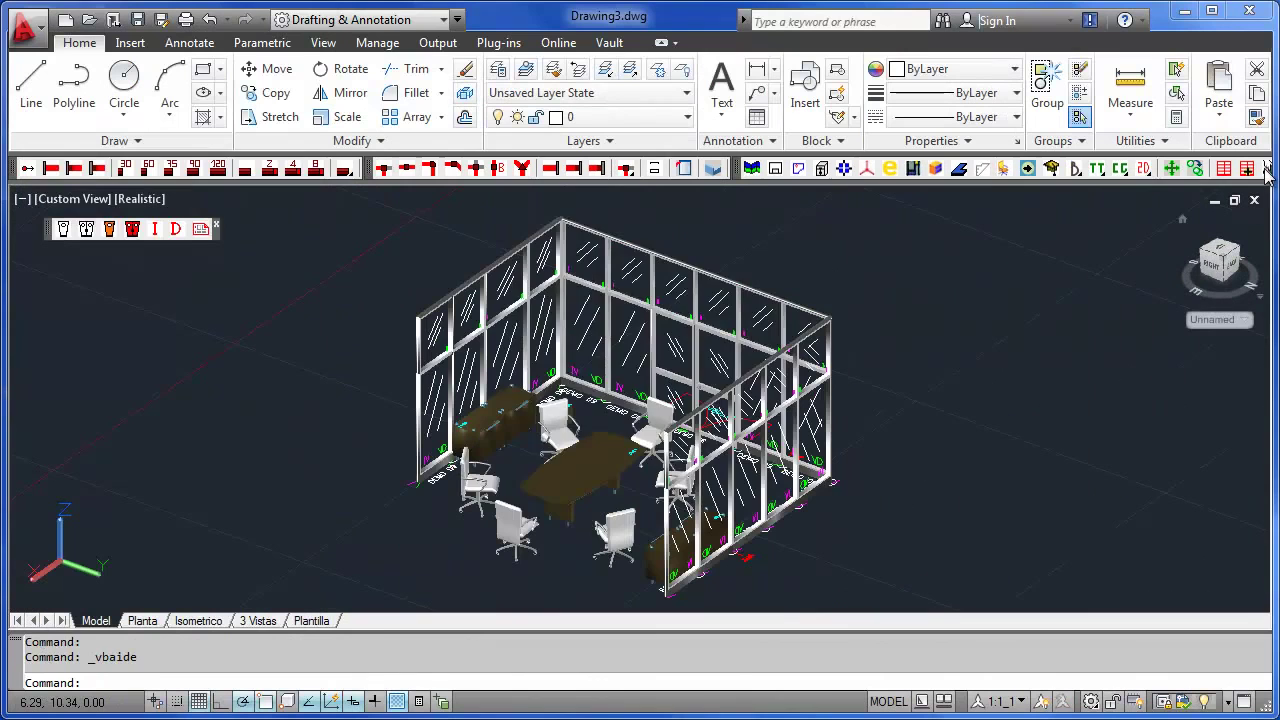
Export the 88 selected room objects' attributes to DEMO.xls and open the Reporte.xls report
{"action": "left_click", "coordinate": [1268, 172]}
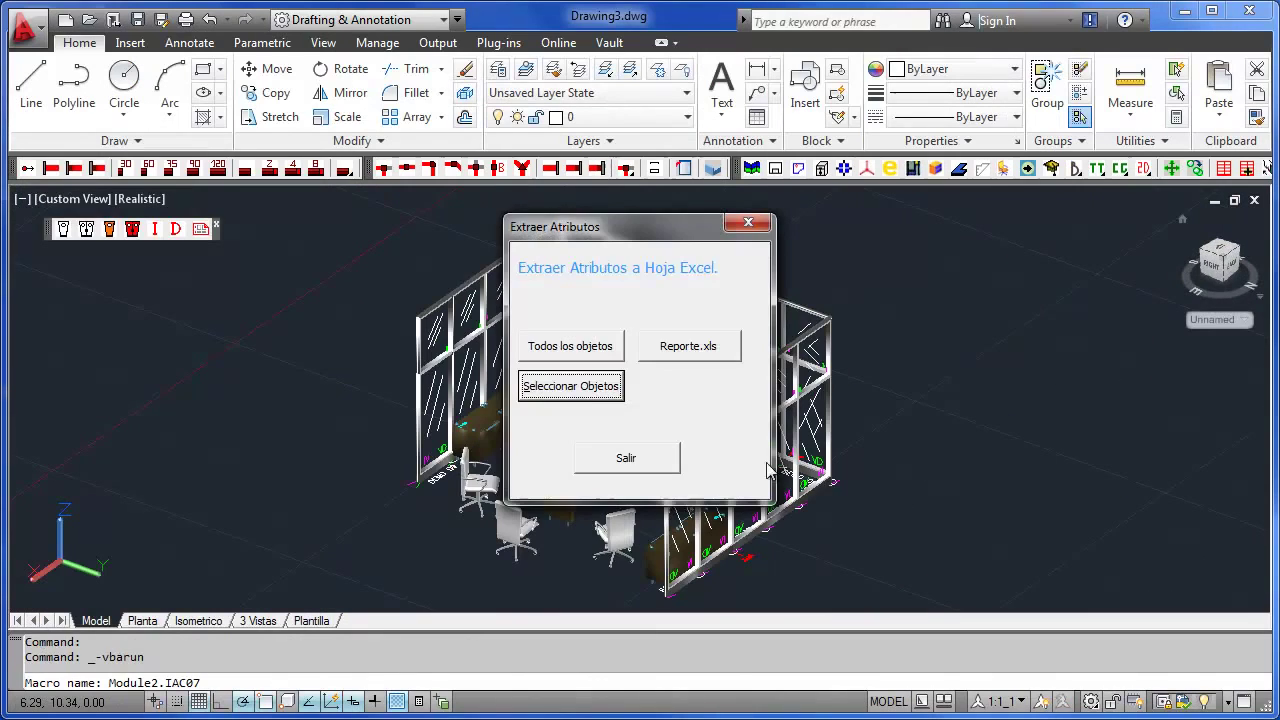
{"action": "left_click", "coordinate": [571, 387]}
{"action": "left_click", "coordinate": [376, 202]}
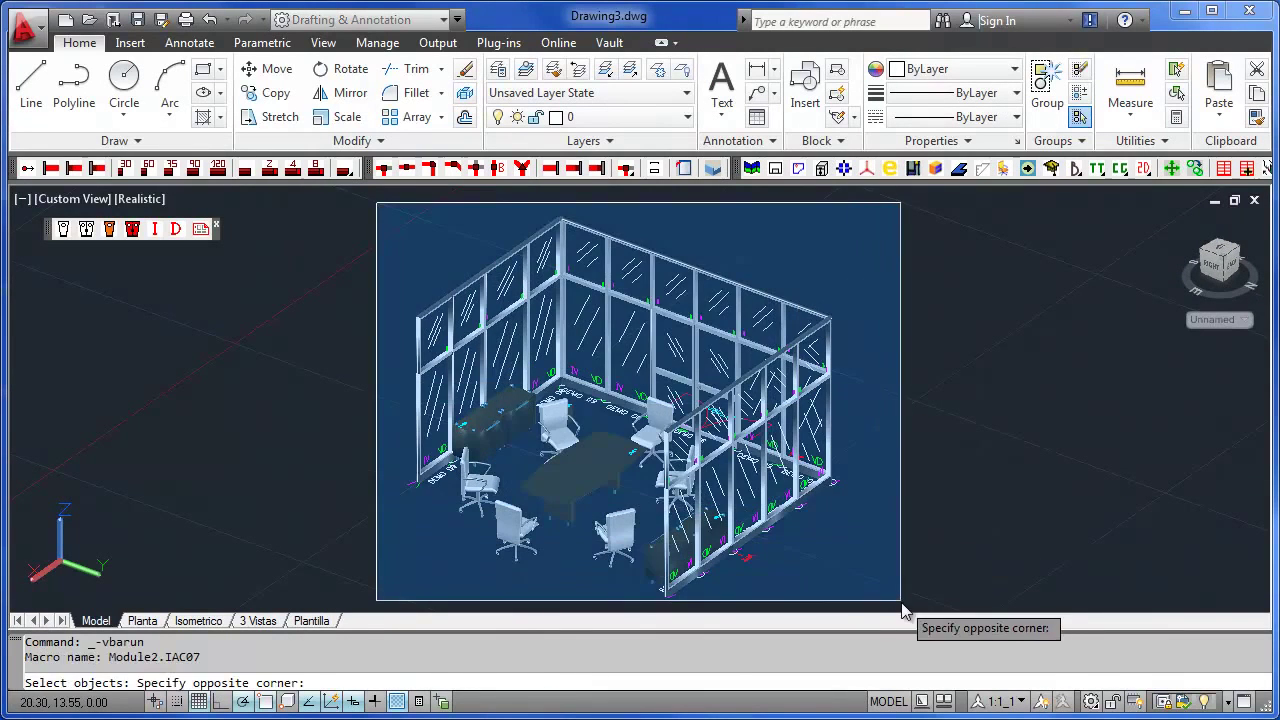
{"action": "left_click", "coordinate": [900, 600]}
{"action": "key", "text": "Return"}
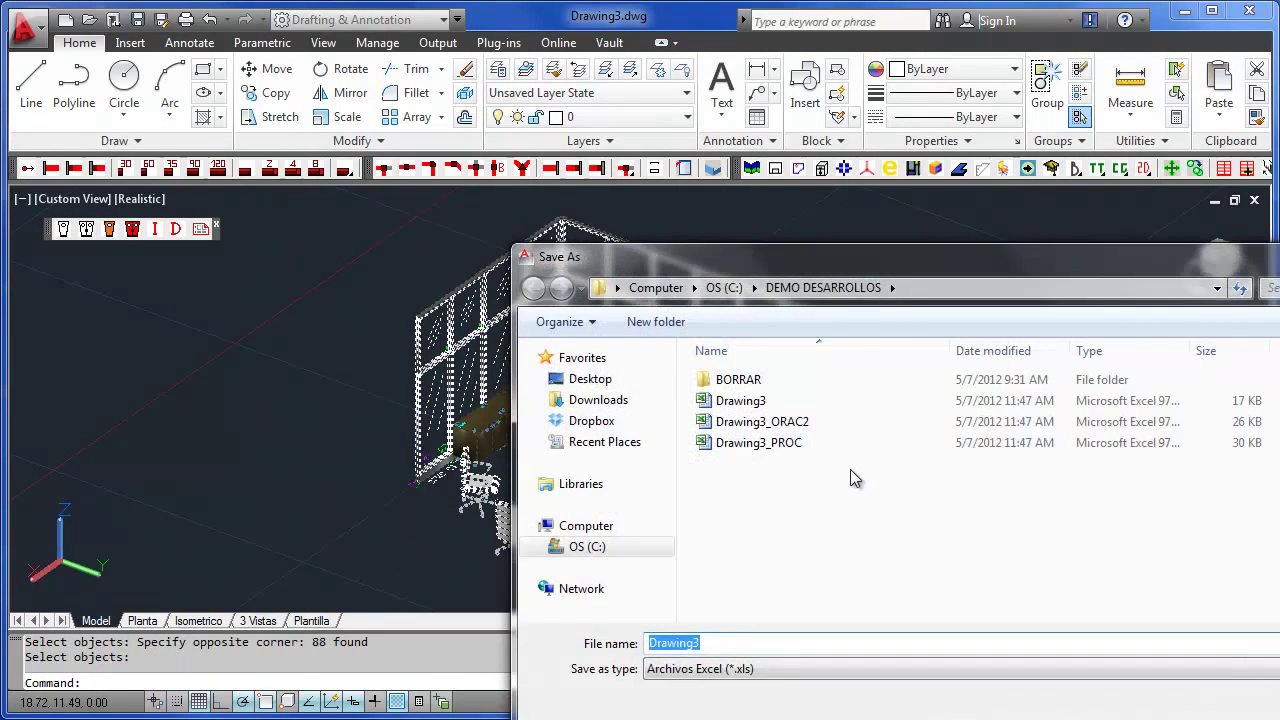
{"action": "type", "text": "DEMO"}
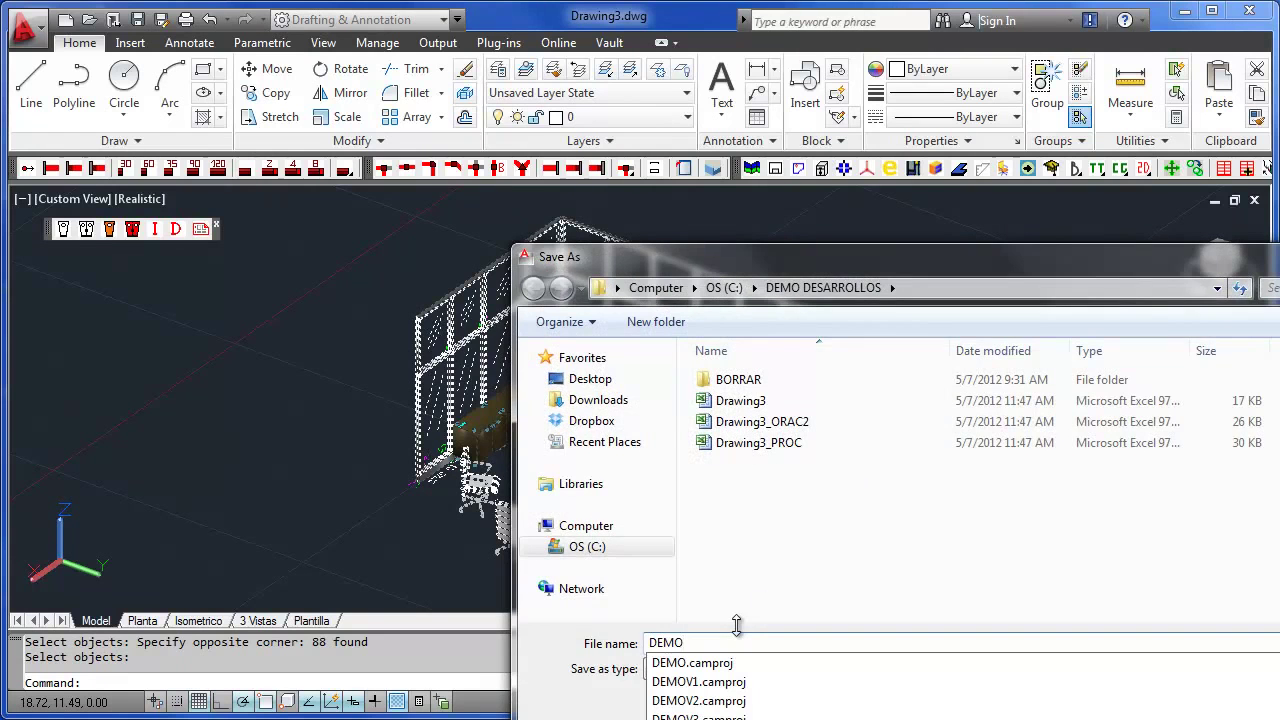
{"action": "key", "text": "Return"}
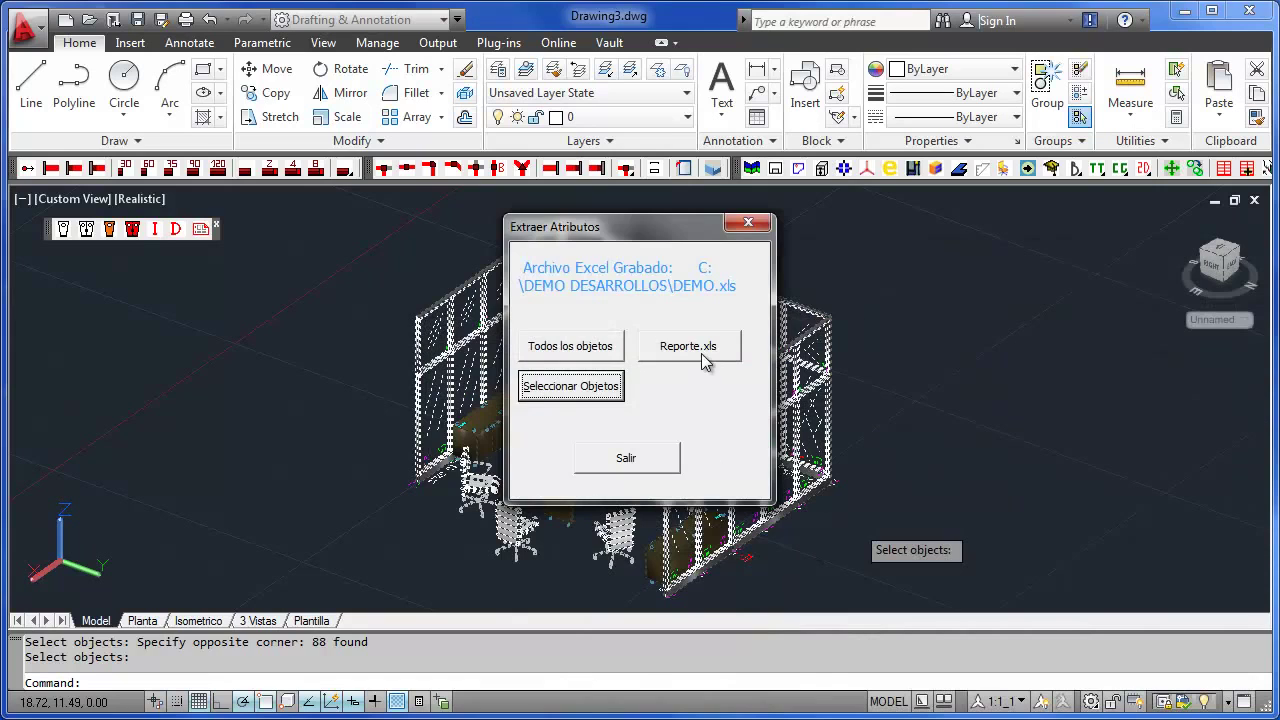
{"action": "left_click", "coordinate": [703, 361]}
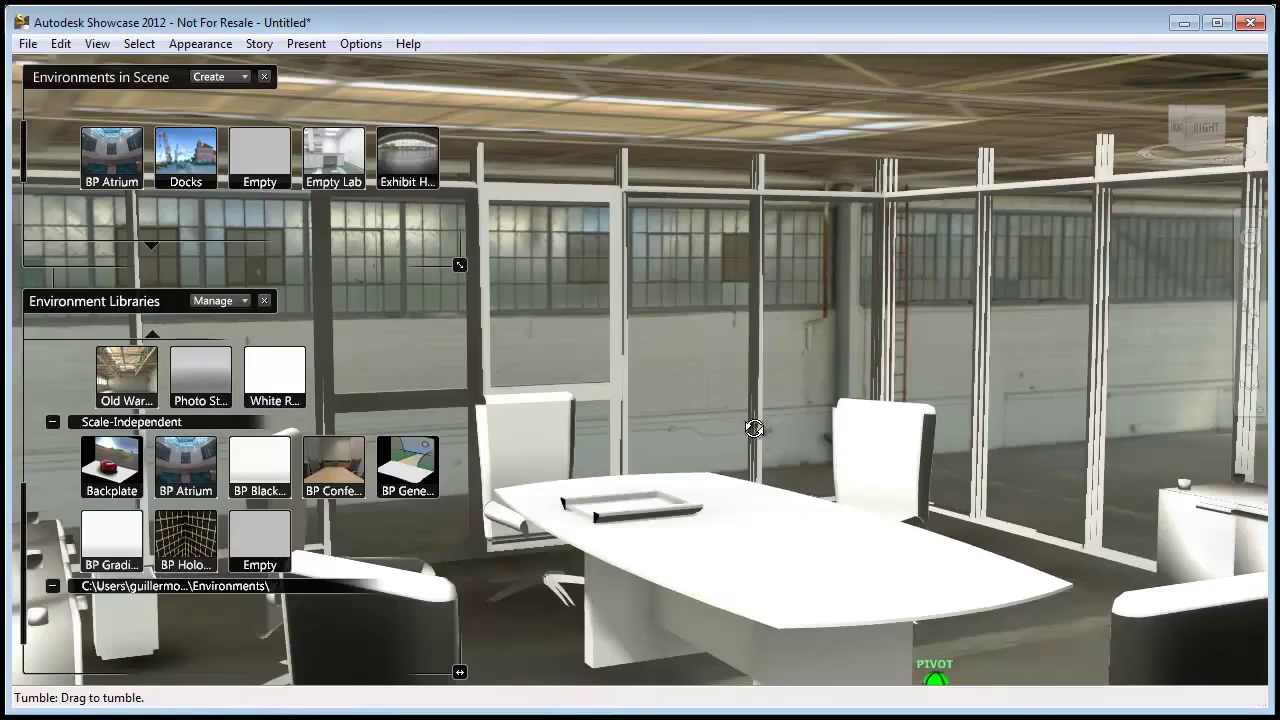
Tumble the Showcase view of the room to reveal the right-hand glass walls
{"action": "mouse_move", "coordinate": [752, 428]}
{"action": "left_mouse_down"}
{"action": "mouse_move", "coordinate": [414, 446]}
{"action": "mouse_move", "coordinate": [680, 483]}
{"action": "mouse_move", "coordinate": [1000, 470]}
{"action": "mouse_move", "coordinate": [1182, 480]}
{"action": "left_mouse_up"}
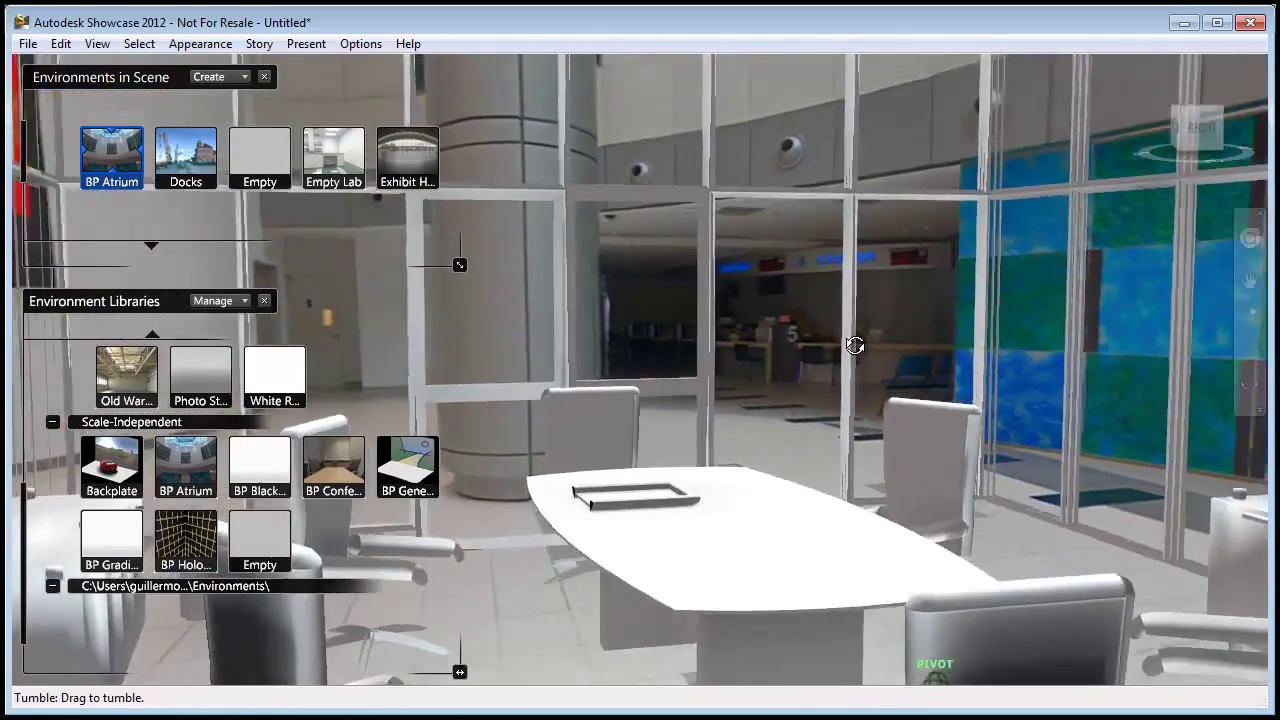
{"action": "mouse_move", "coordinate": [855, 345]}
{"action": "left_mouse_down"}
{"action": "mouse_move", "coordinate": [943, 306]}
{"action": "mouse_move", "coordinate": [1038, 316]}
{"action": "mouse_move", "coordinate": [963, 331]}
{"action": "mouse_move", "coordinate": [537, 323]}
{"action": "mouse_move", "coordinate": [326, 344]}
{"action": "left_mouse_up"}
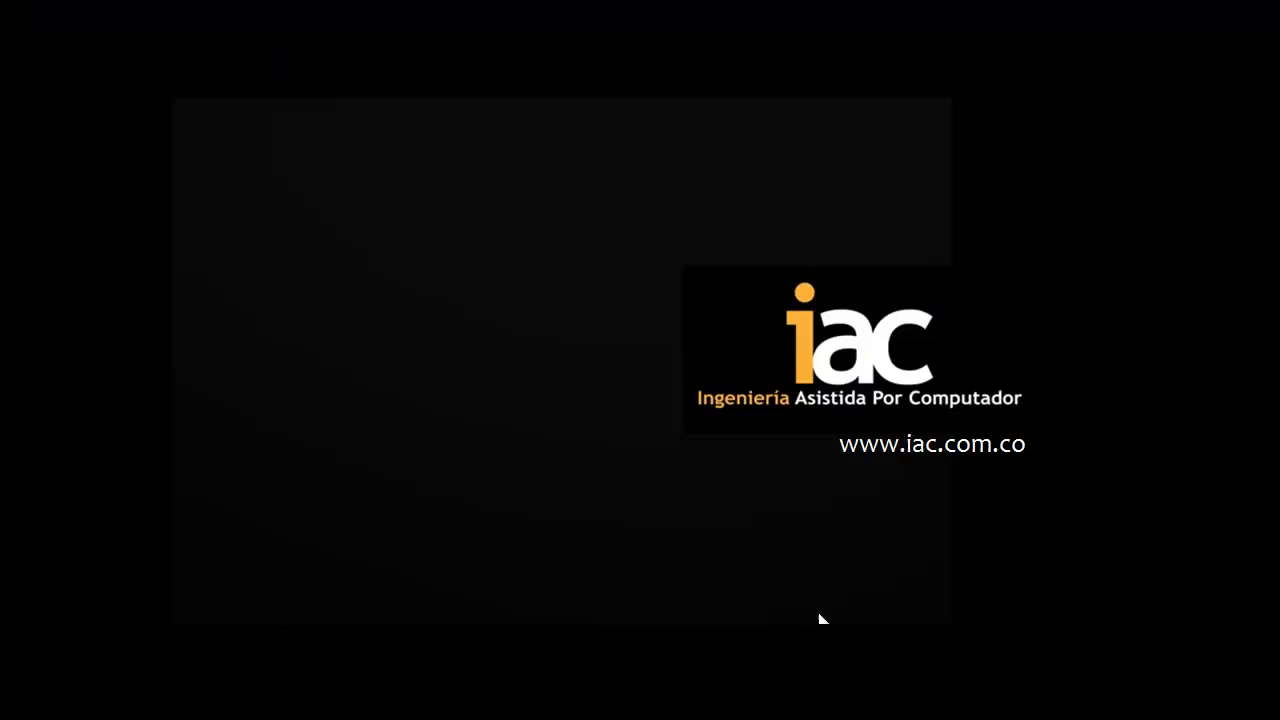